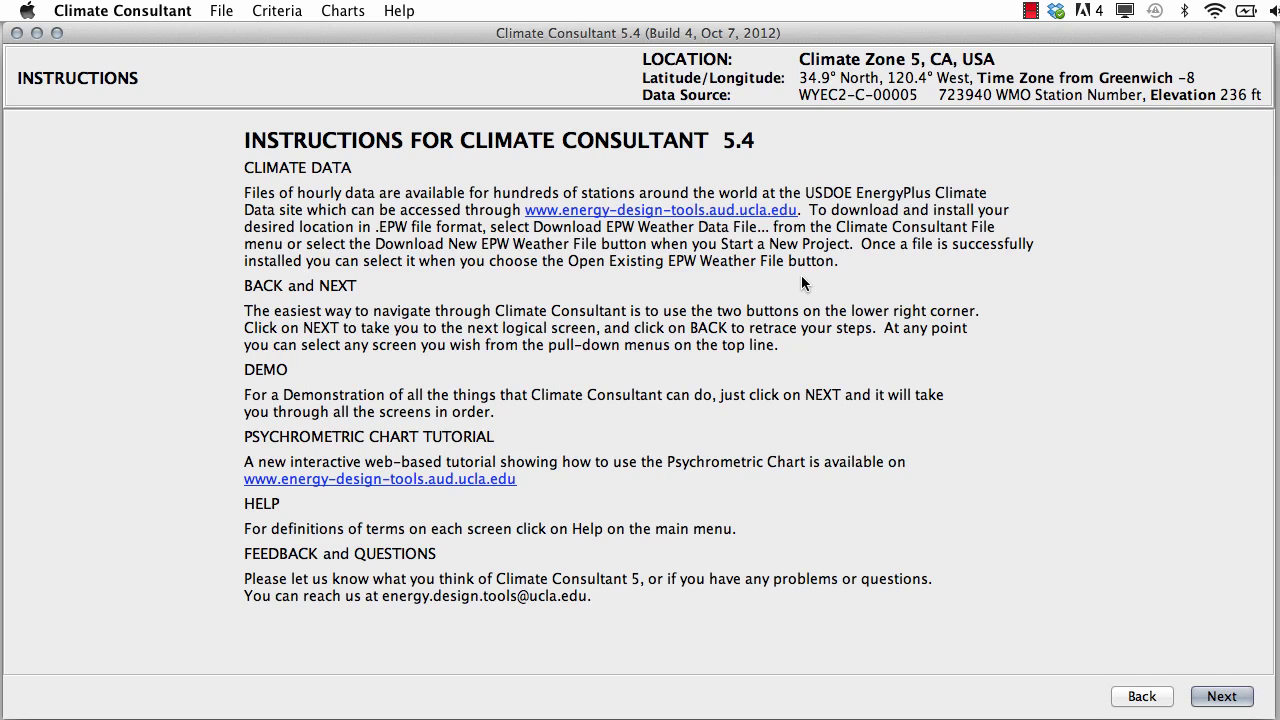
Step: Start a new project and open the CZ05RV2.epw weather file from the list view
{"action": "key", "text": "Return"}
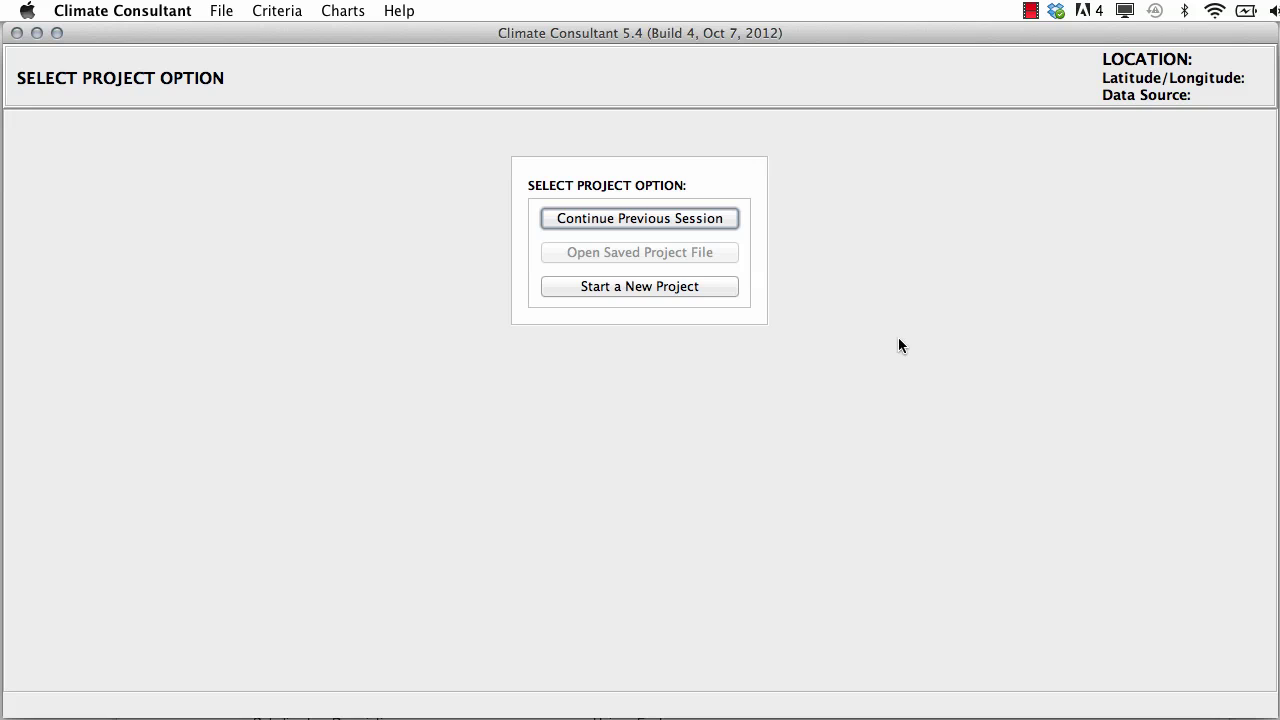
{"action": "left_click", "coordinate": [709, 287]}
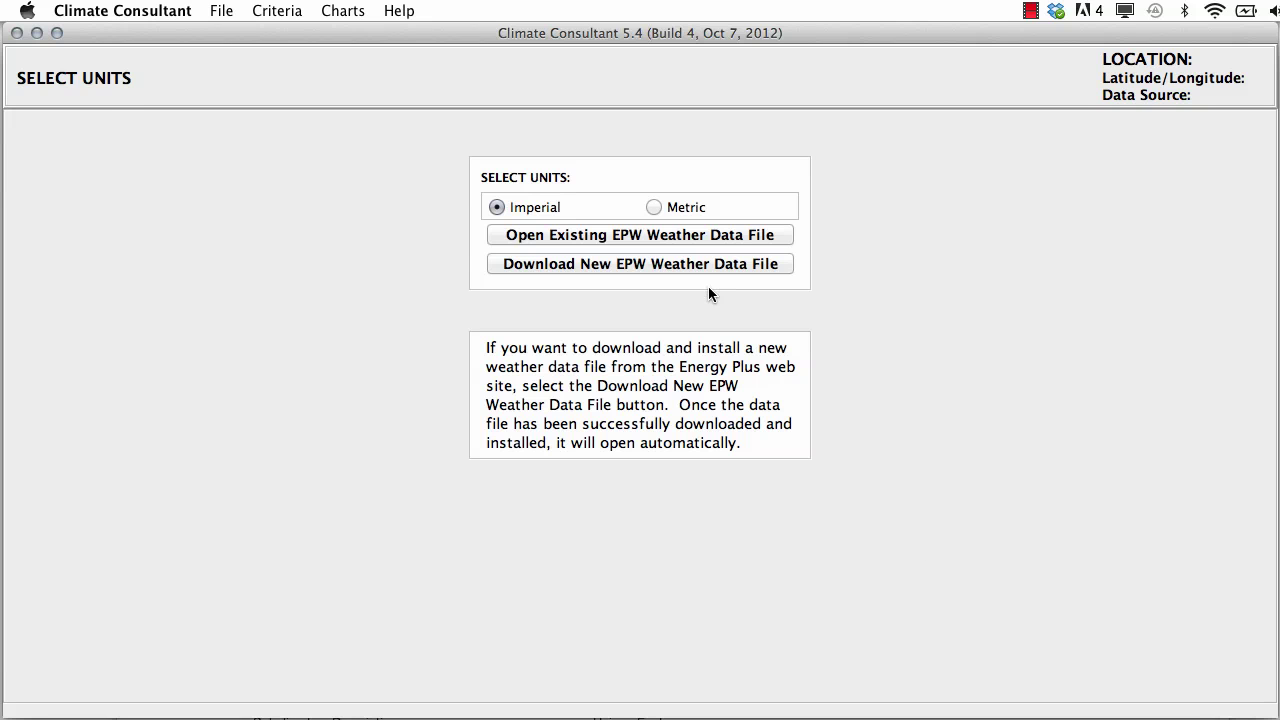
{"action": "left_click", "coordinate": [621, 236]}
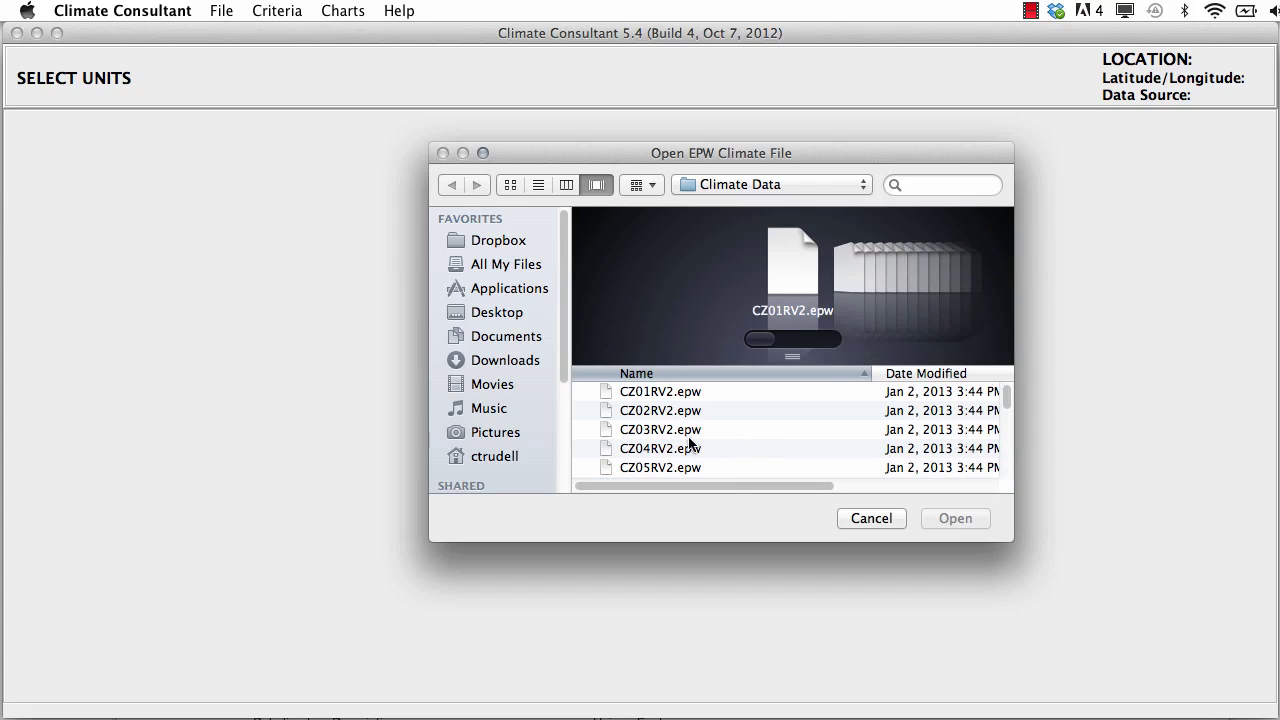
{"action": "left_click", "coordinate": [538, 185]}
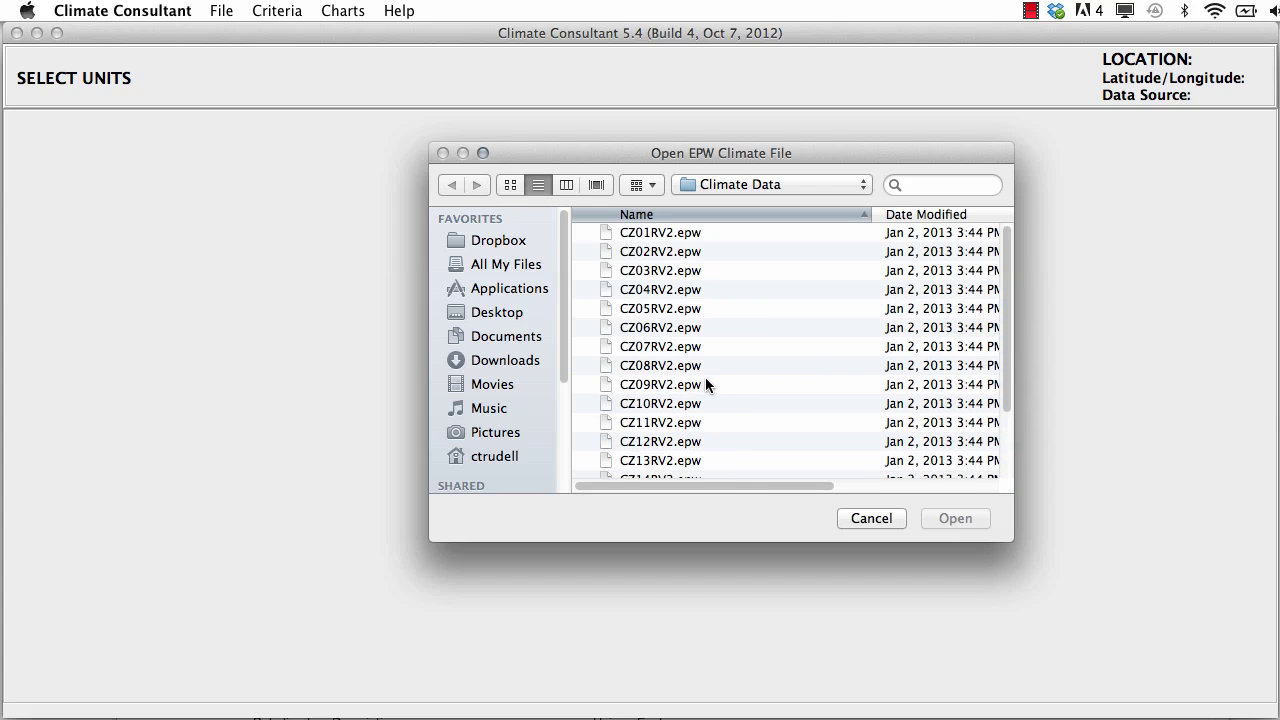
{"action": "left_click", "coordinate": [667, 309]}
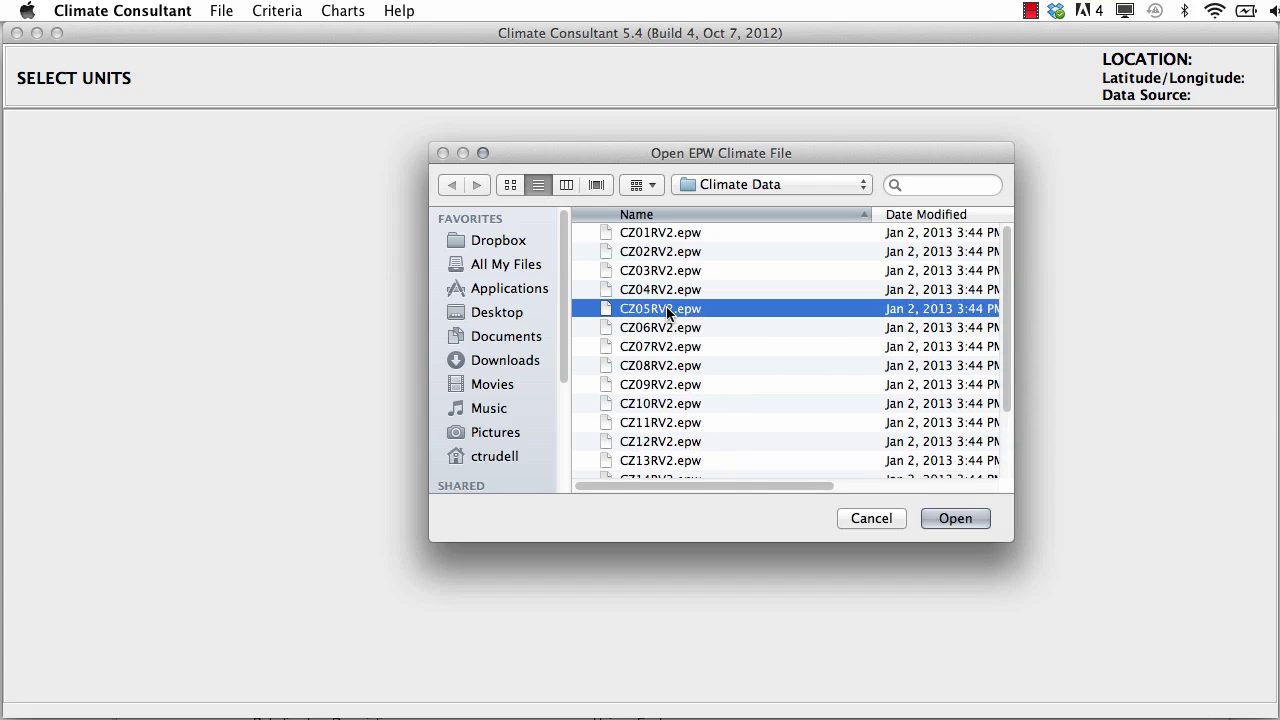
{"action": "left_click", "coordinate": [939, 518]}
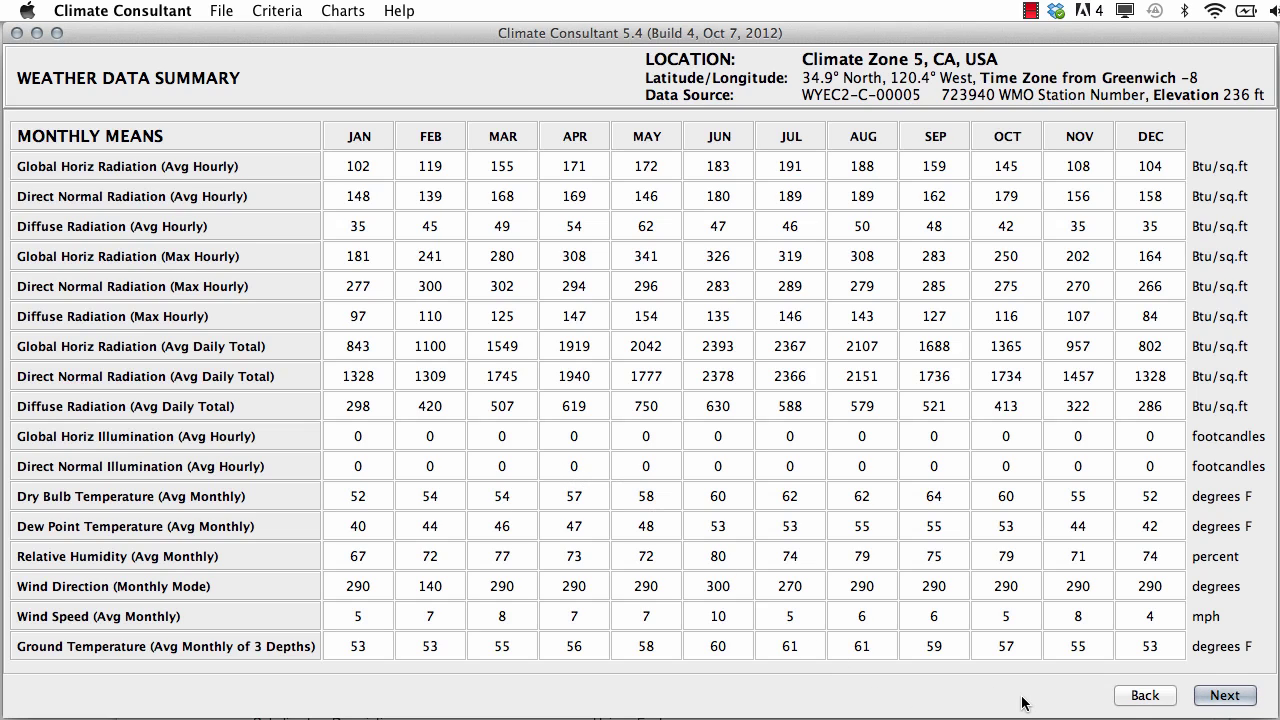
Step: Advance to the Comfort Model page, leaving the California Energy Code 2008 default selected
{"action": "key", "text": "Return"}
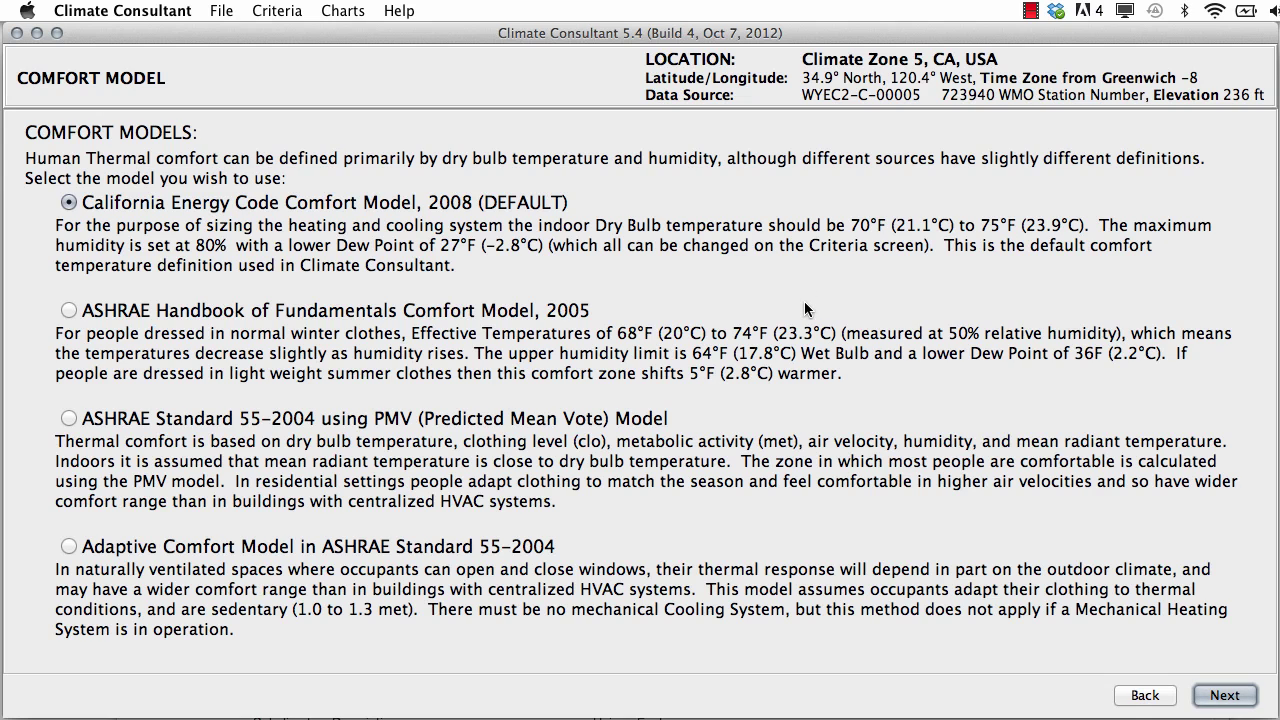
Step: Go to the Criteria page and select the Comfort Low value of 70.0 °F to review it
{"action": "left_click", "coordinate": [1222, 697]}
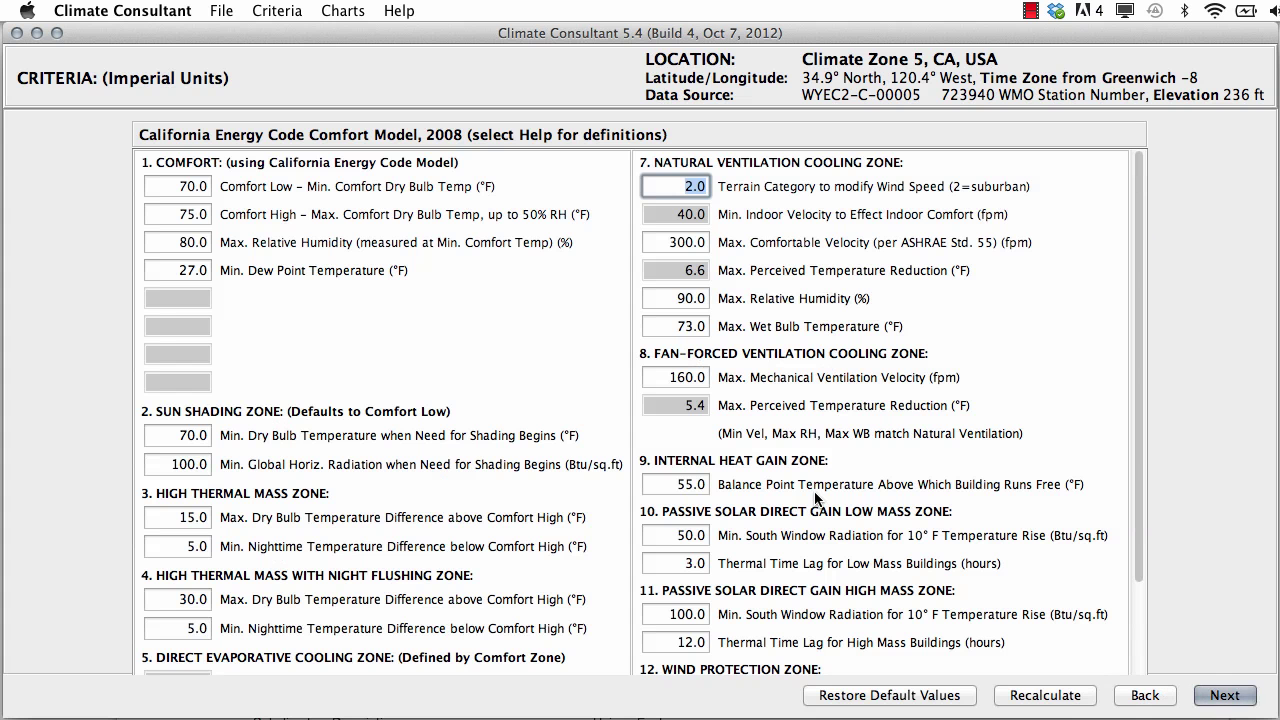
{"action": "left_click", "coordinate": [167, 183]}
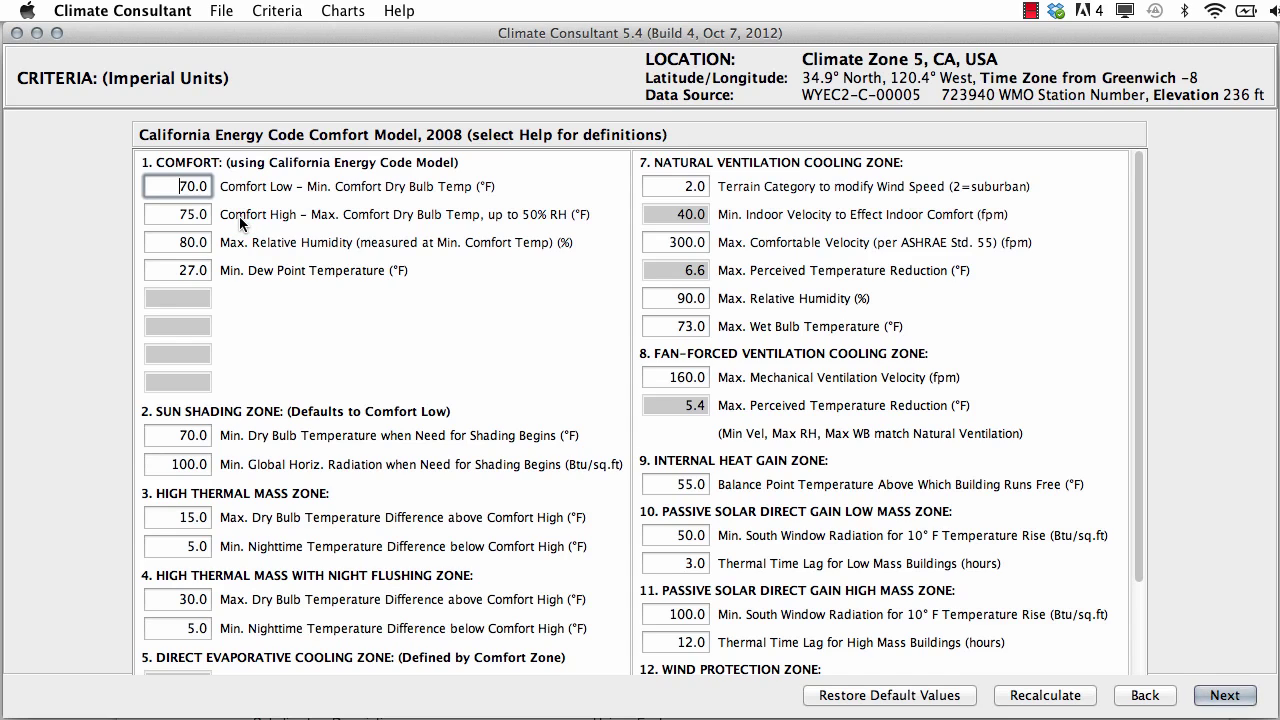
{"action": "left_click", "coordinate": [1225, 697]}
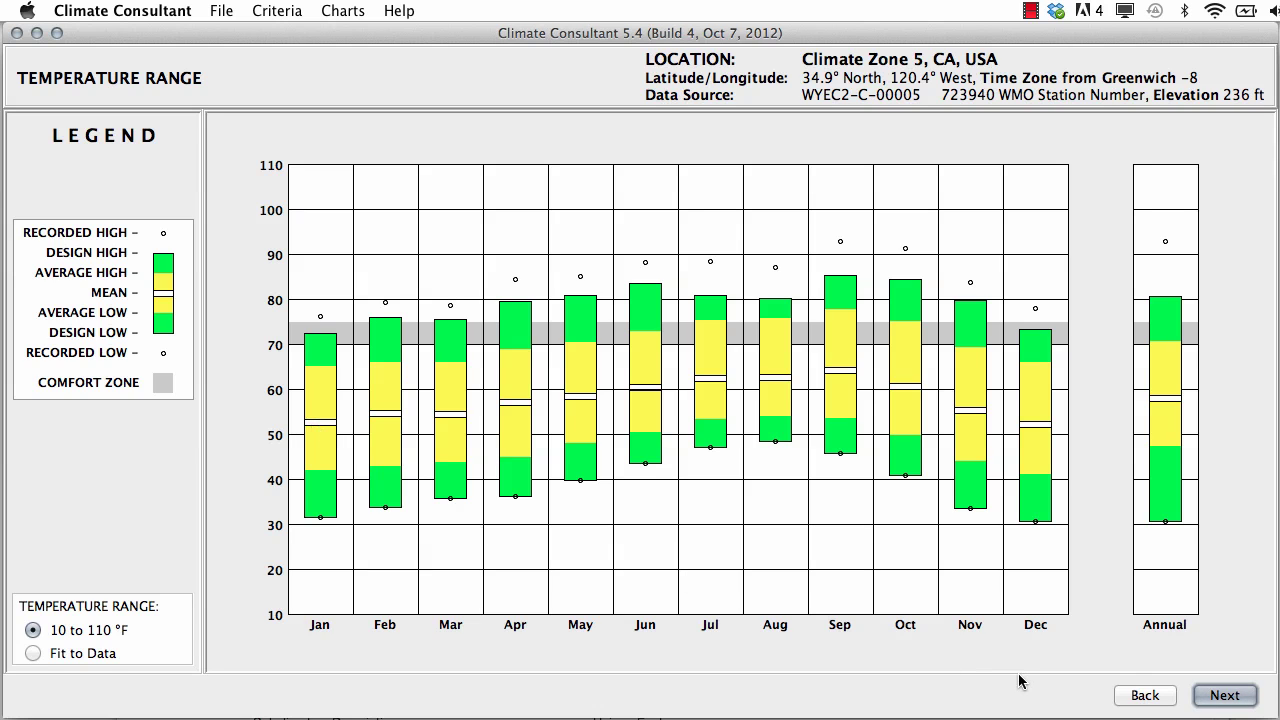
Step: Advance to the Monthly Diurnal Averages chart of hourly temperatures and radiation
{"action": "left_click", "coordinate": [1220, 697]}
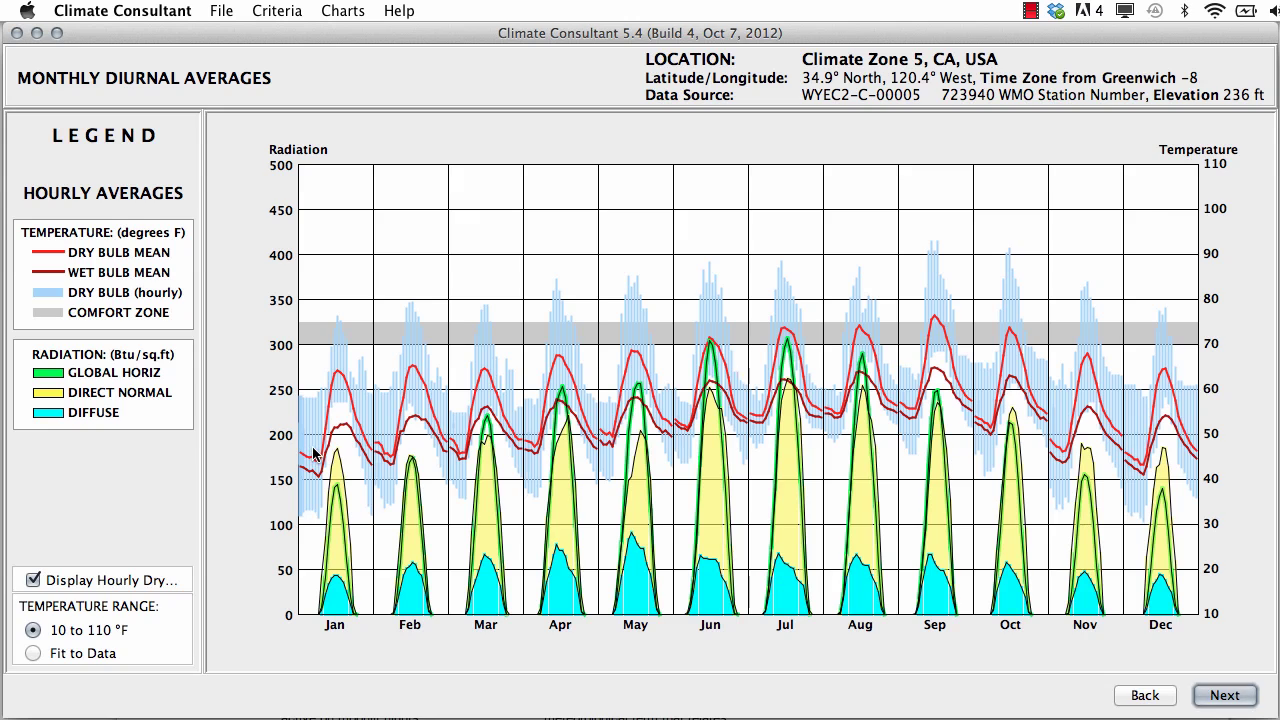
Step: Replot the Radiation Range chart with a 90° tilt, then continue to Sky Cover Range
{"action": "key", "text": "Return"}
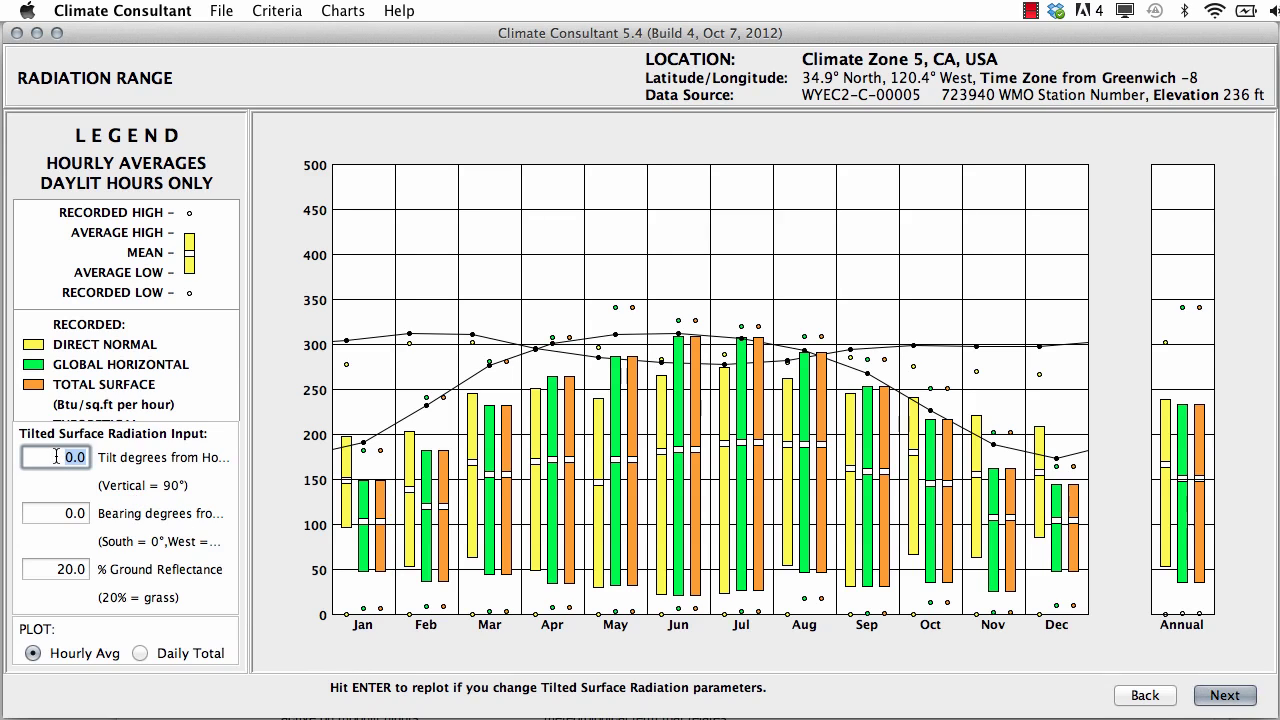
{"action": "left_click_drag", "start_coordinate": [67, 456], "coordinate": [89, 456]}
{"action": "type", "text": "90"}
{"action": "key", "text": "Return"}
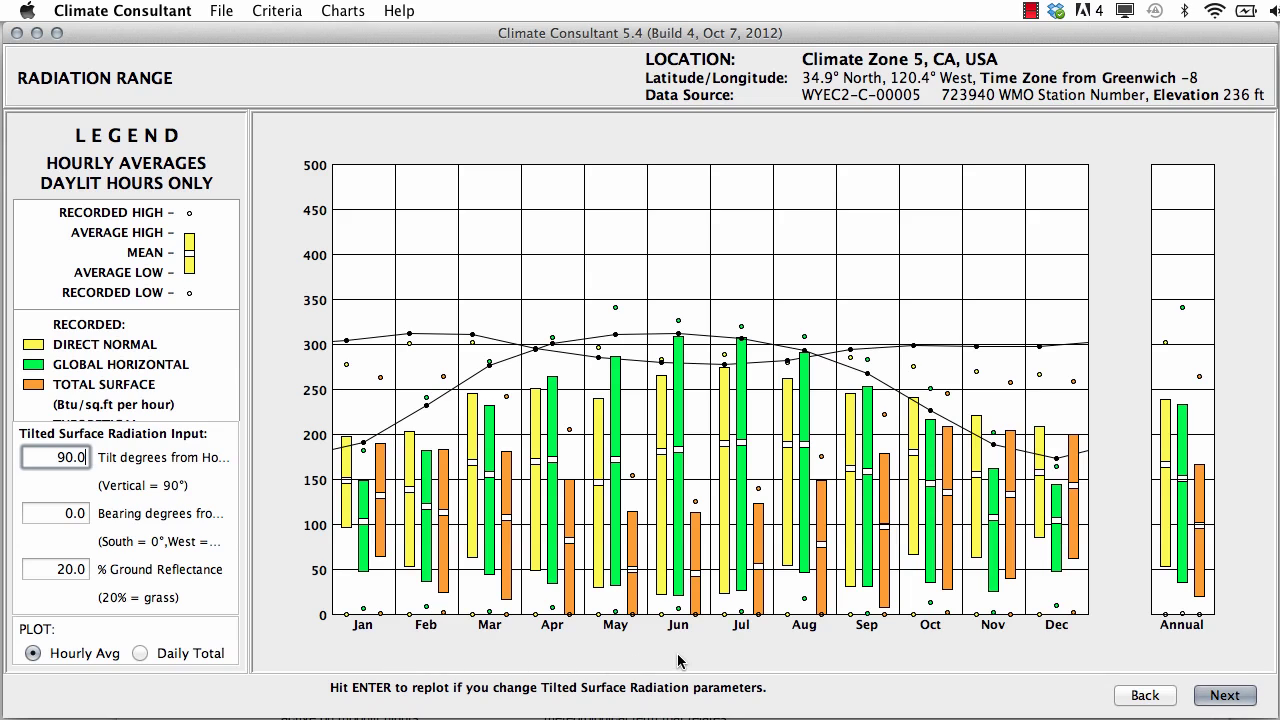
{"action": "key", "text": "Return"}
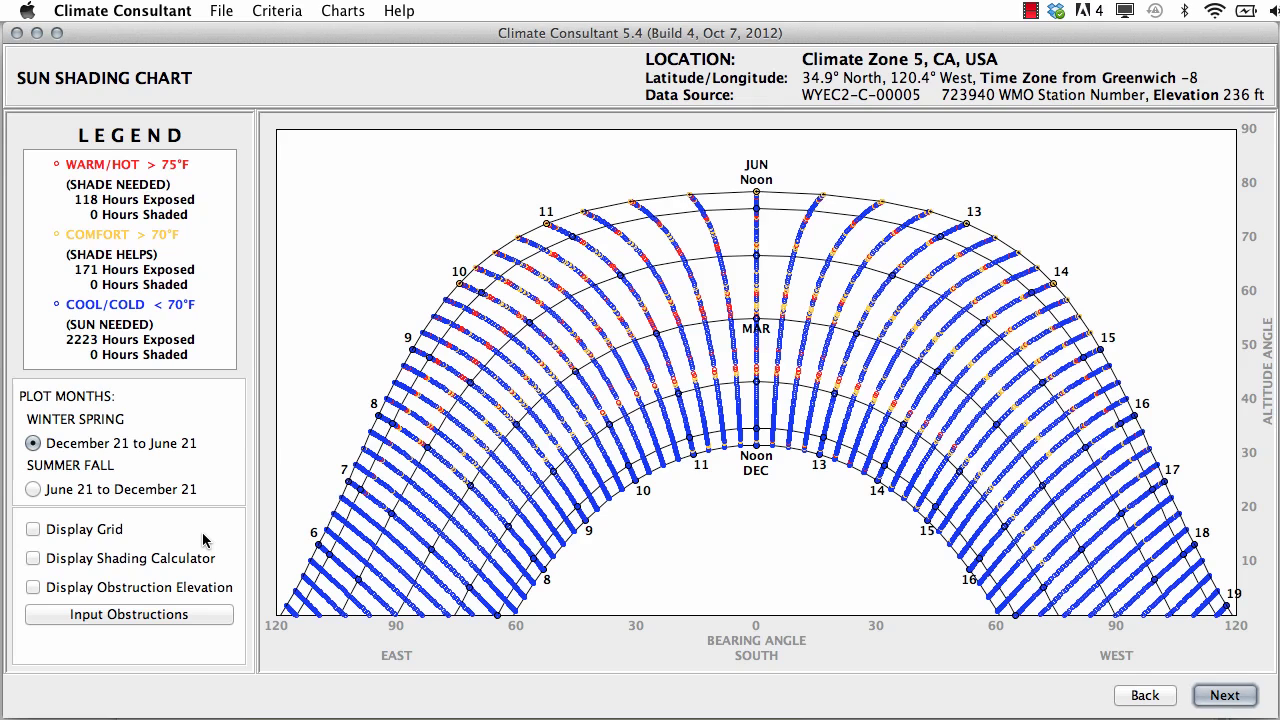
Step: Set the Sun Shading Chart plot months to Summer Fall, June 21 to December 21
{"action": "left_click", "coordinate": [33, 489]}
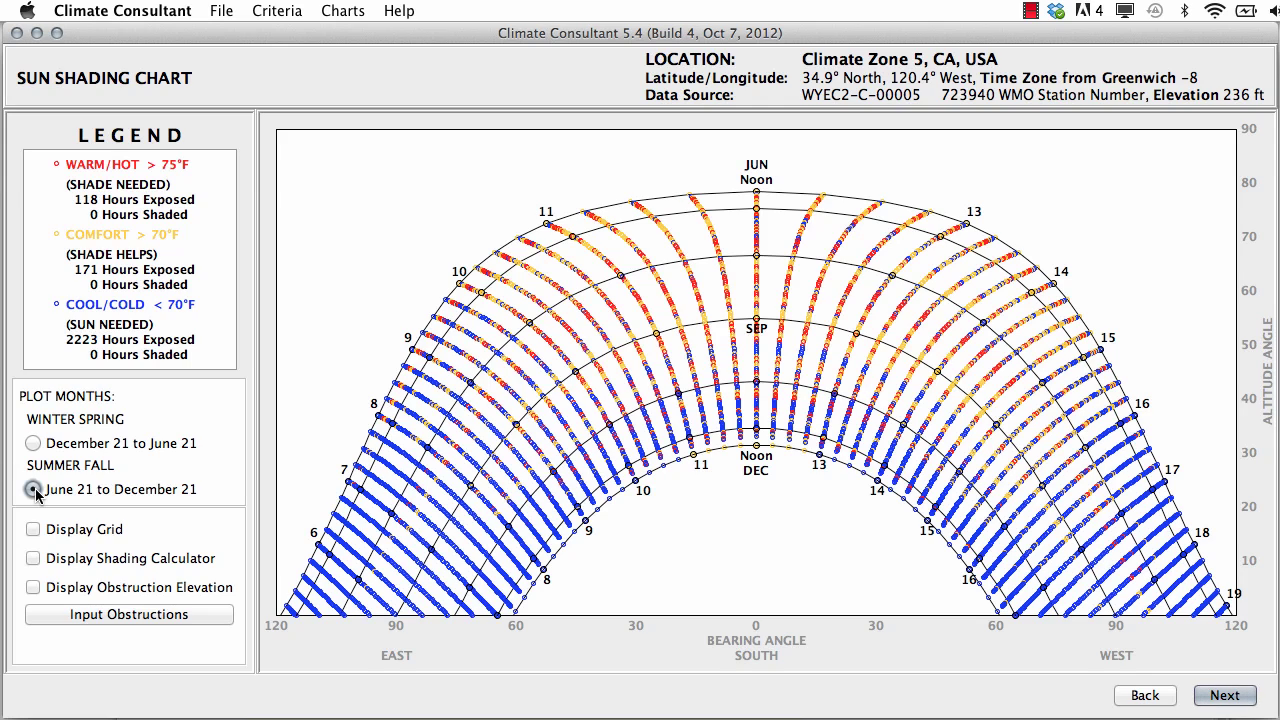
Step: Turn on Display Shading Calculator and close the Window Sunshade Definition dialog
{"action": "left_click", "coordinate": [34, 558]}
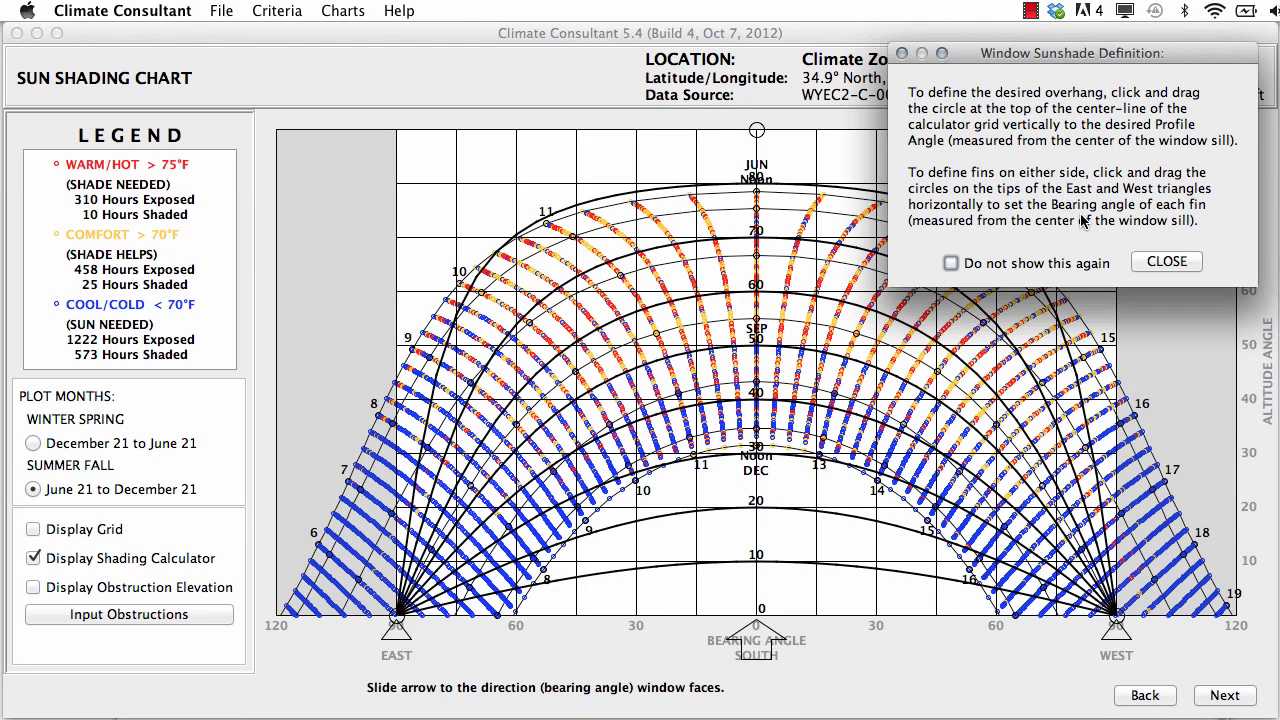
{"action": "left_click", "coordinate": [1150, 262]}
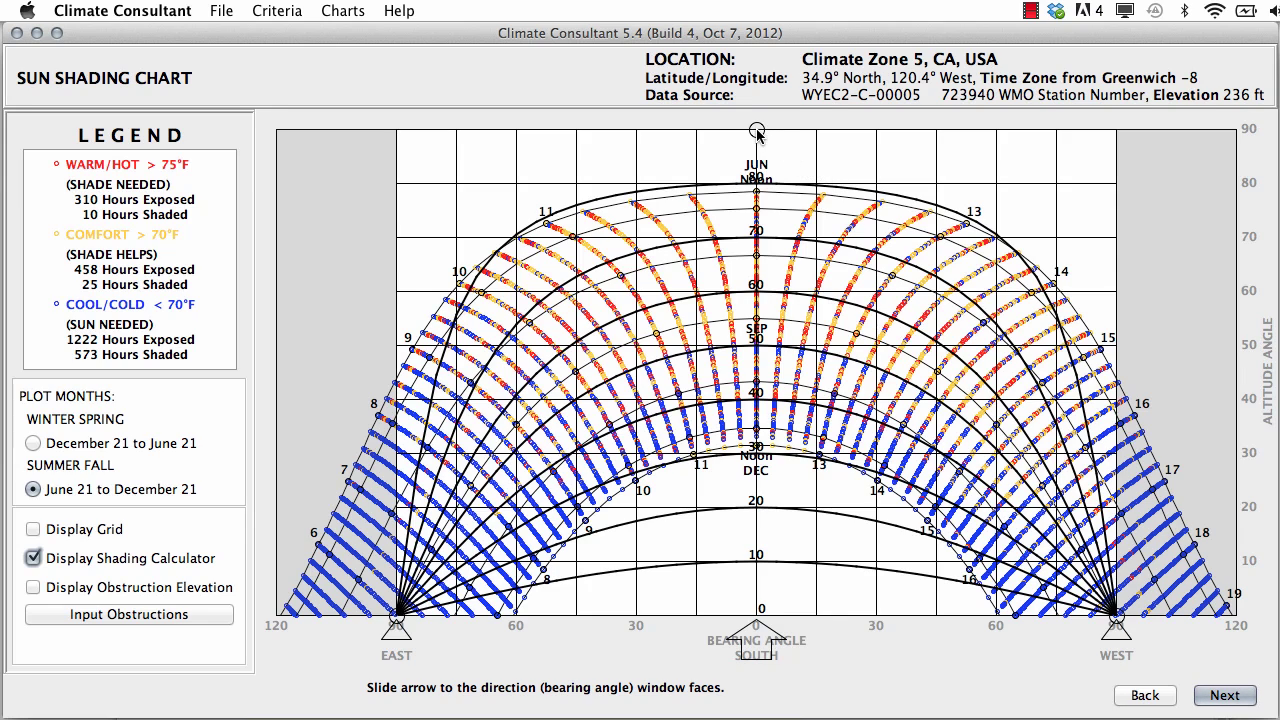
Step: Lower the overhang profile angle and rotate the window bearing about 30° west
{"action": "left_click_drag", "start_coordinate": [757, 133], "coordinate": [756, 184]}
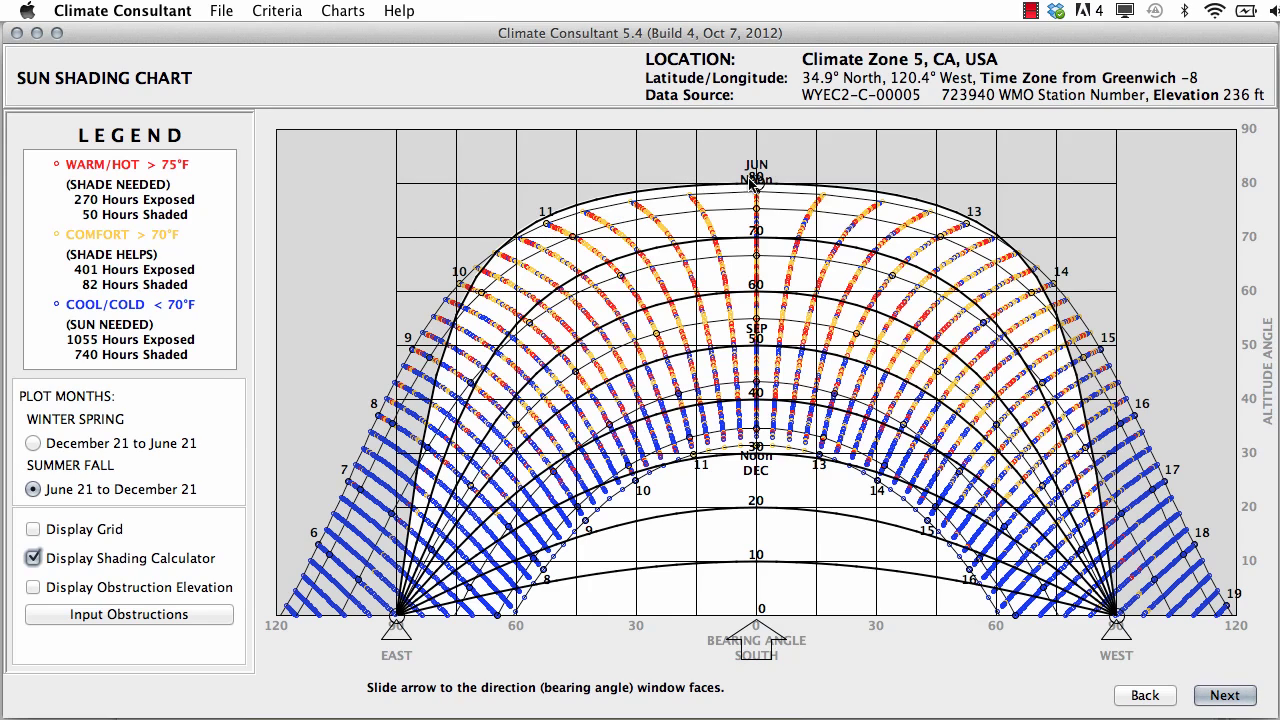
{"action": "left_click_drag", "start_coordinate": [757, 184], "coordinate": [757, 348]}
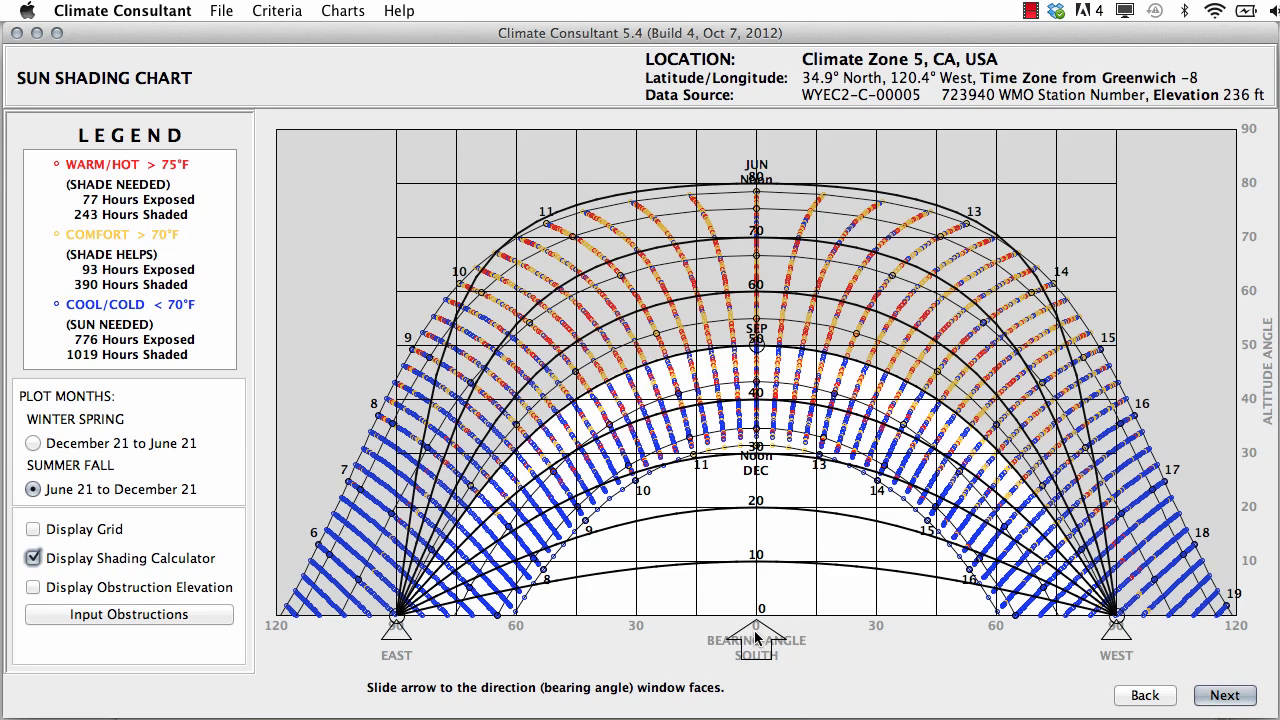
{"action": "left_click_drag", "start_coordinate": [755, 633], "coordinate": [792, 650]}
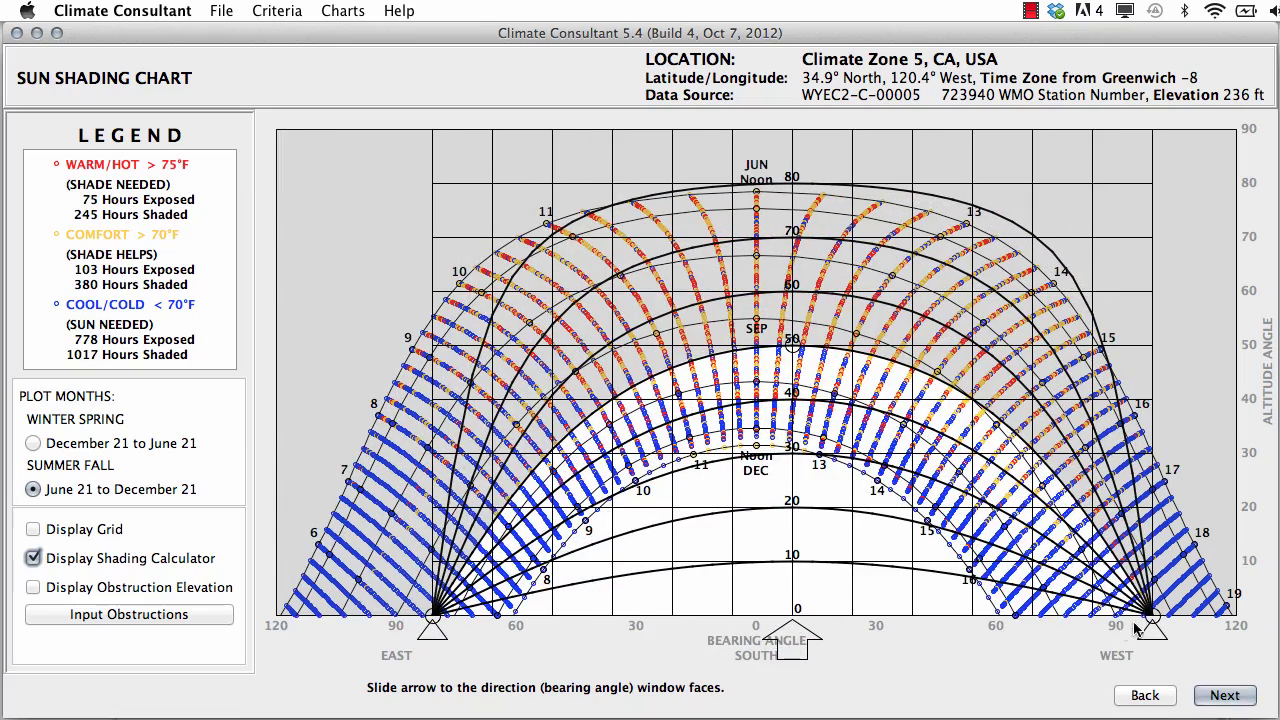
Step: Move the west edge of the shading mask left until 252 warm hours are shaded
{"action": "left_click_drag", "start_coordinate": [1152, 620], "coordinate": [910, 616]}
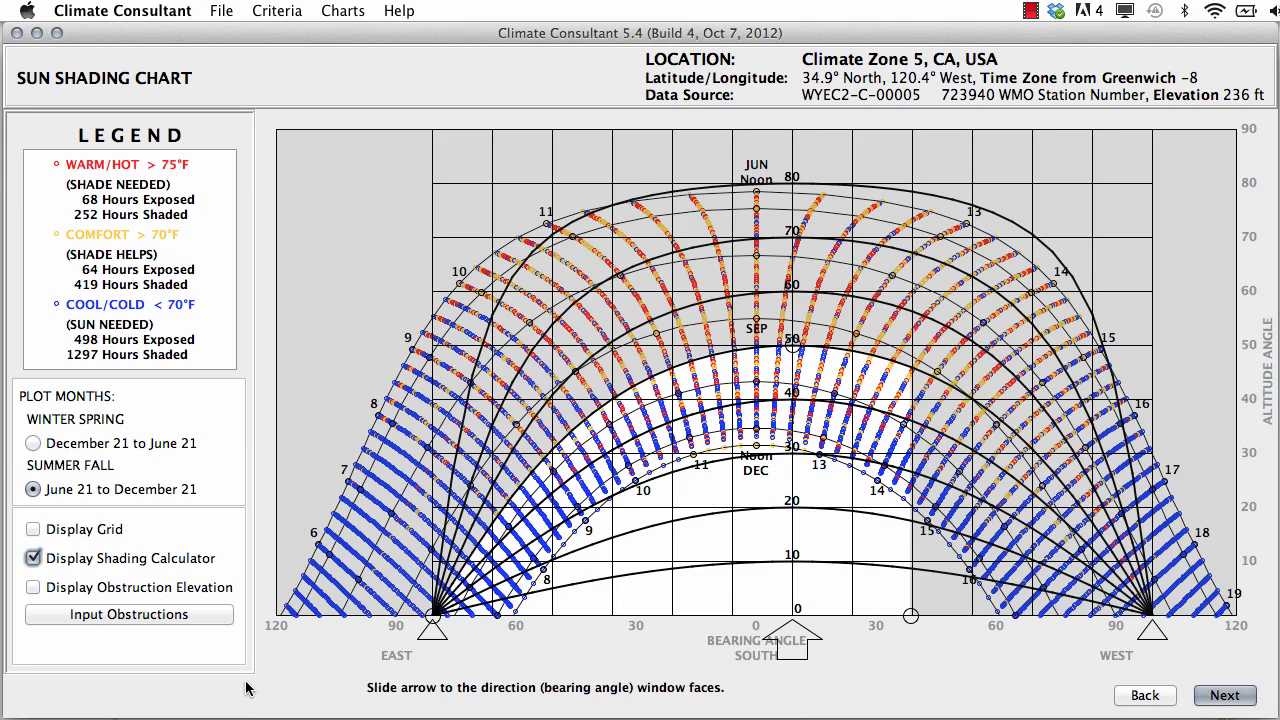
Step: Turn off the shading calculator and place a Medium Tree (existing not mature) 15 ft to the south
{"action": "left_click", "coordinate": [33, 560]}
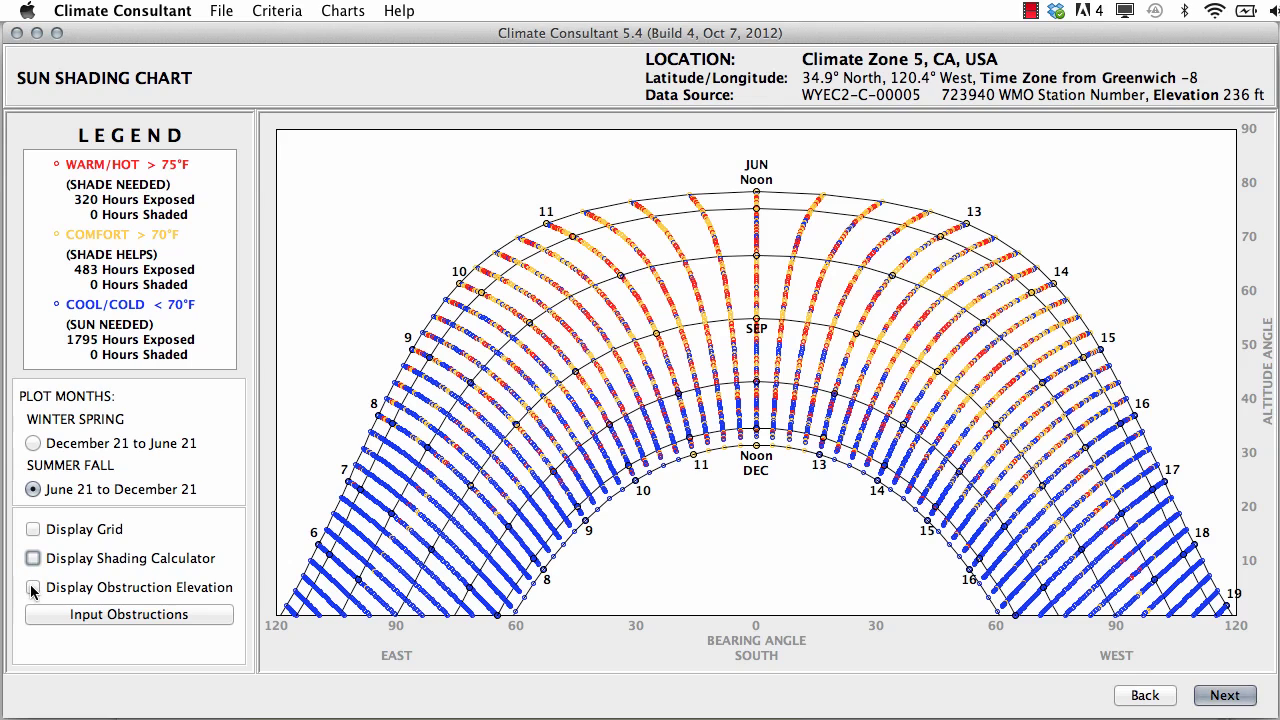
{"action": "left_click", "coordinate": [87, 617]}
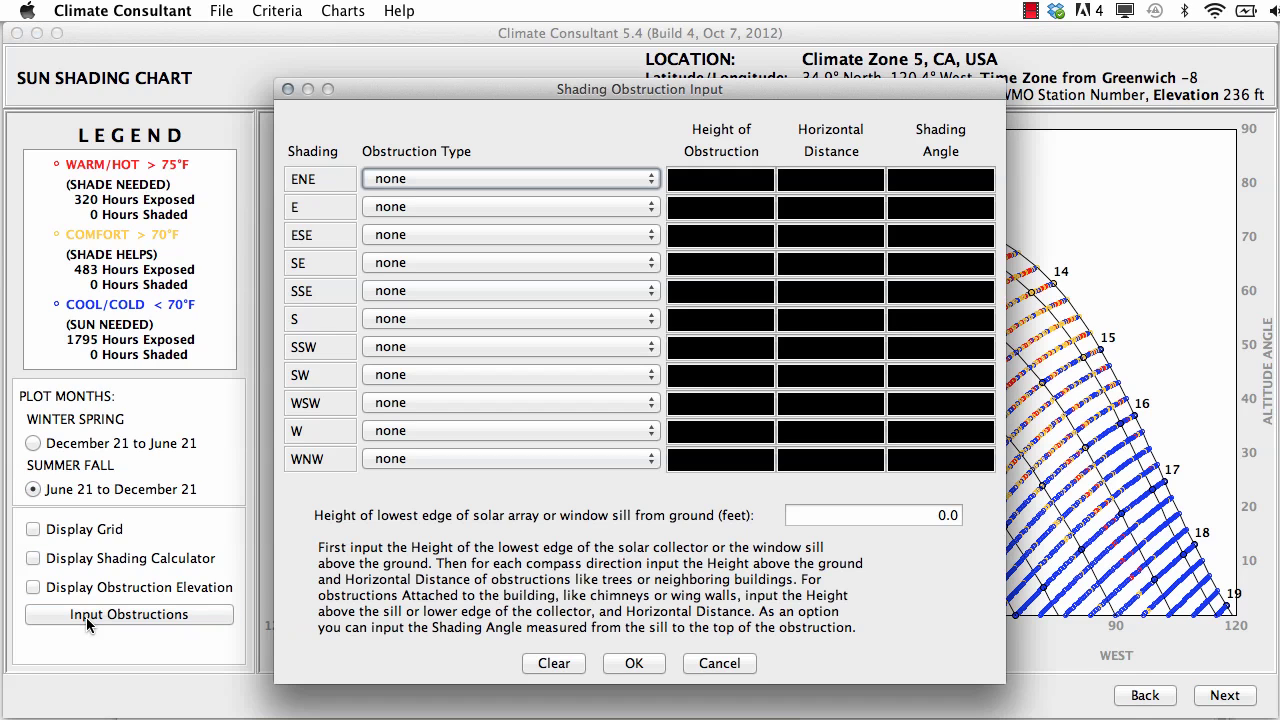
{"action": "left_click", "coordinate": [425, 320]}
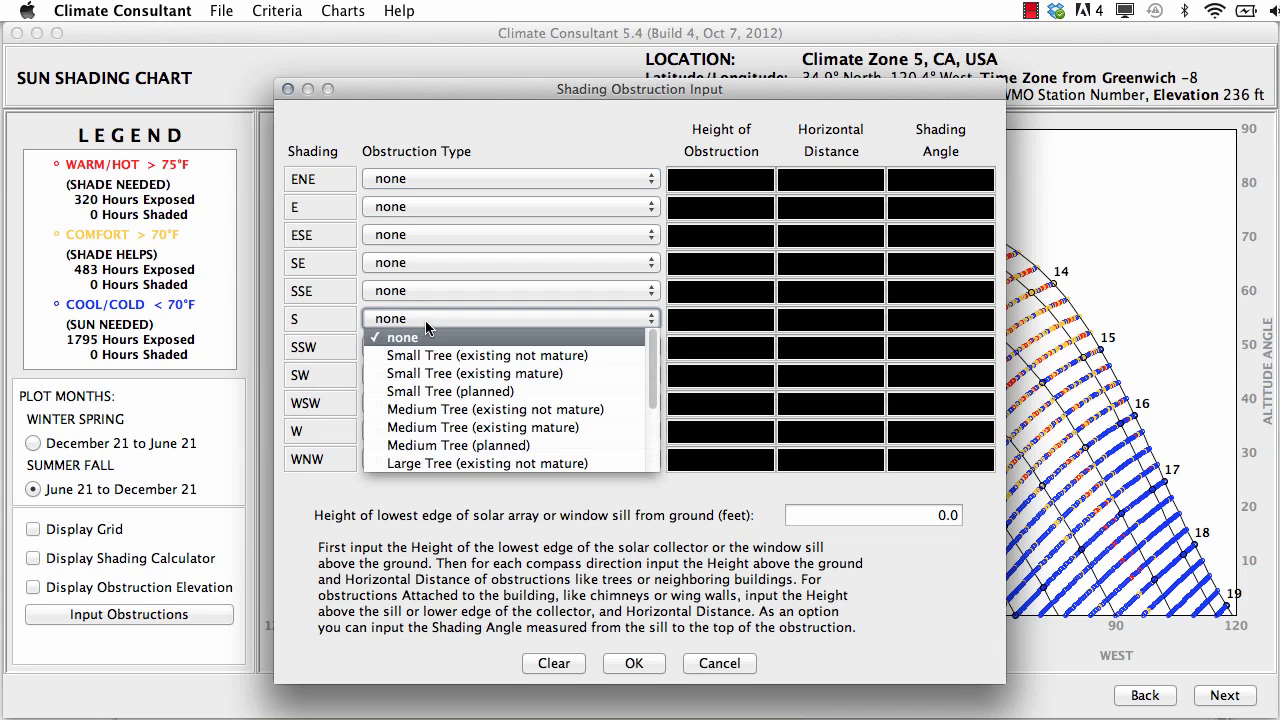
{"action": "left_click", "coordinate": [451, 410]}
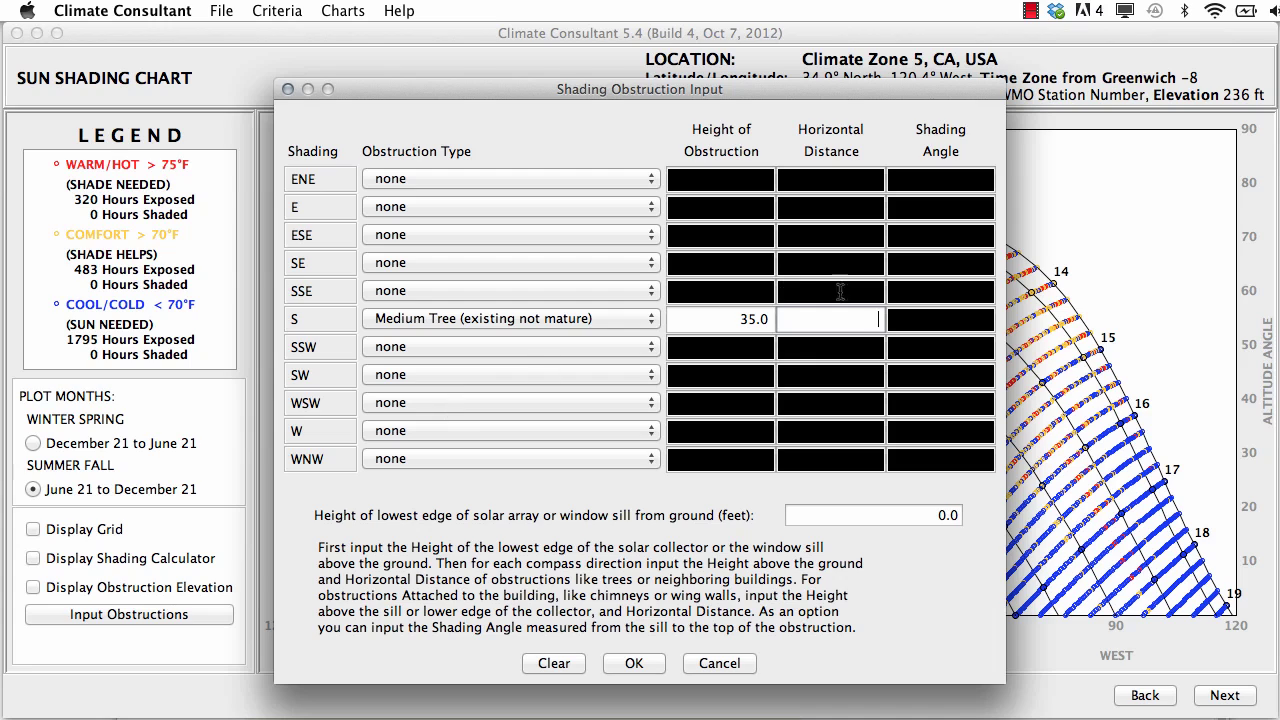
{"action": "type", "text": "15"}
Step: Set the window sill height to 3 ft, apply the obstructions, and select the west structure's distance
{"action": "left_click", "coordinate": [942, 515]}
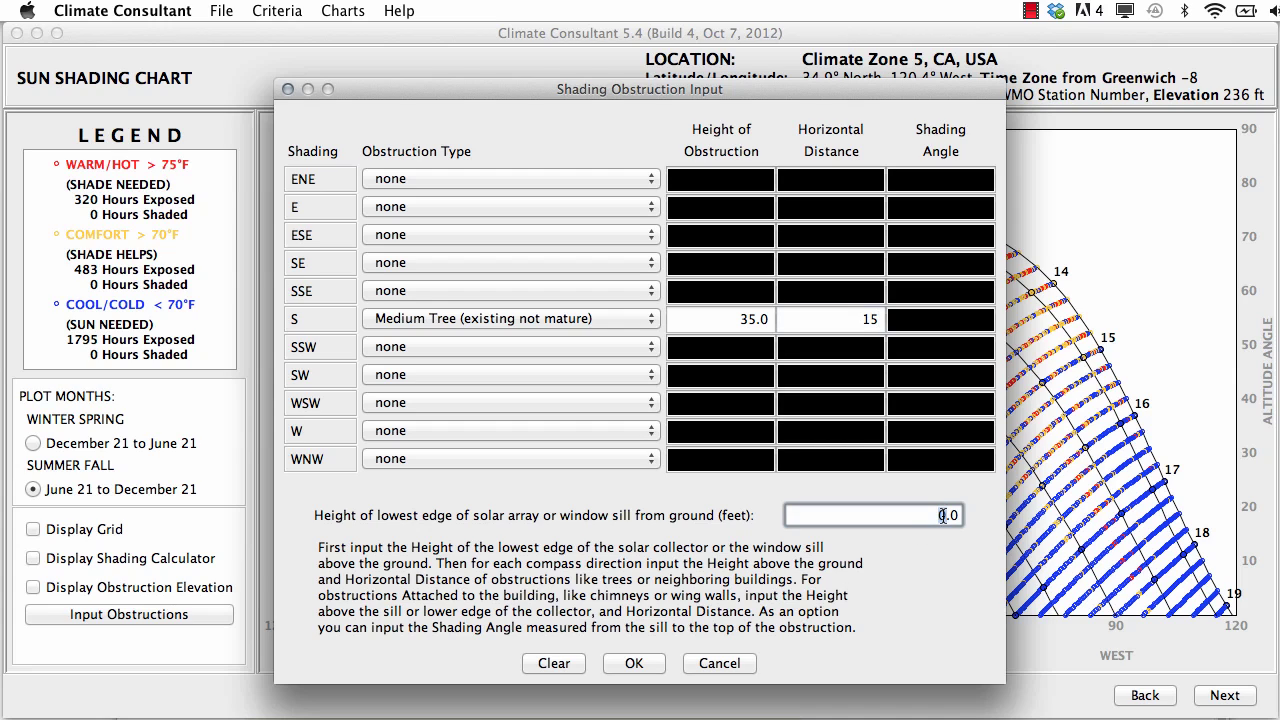
{"action": "type", "text": "3"}
{"action": "left_click", "coordinate": [634, 664]}
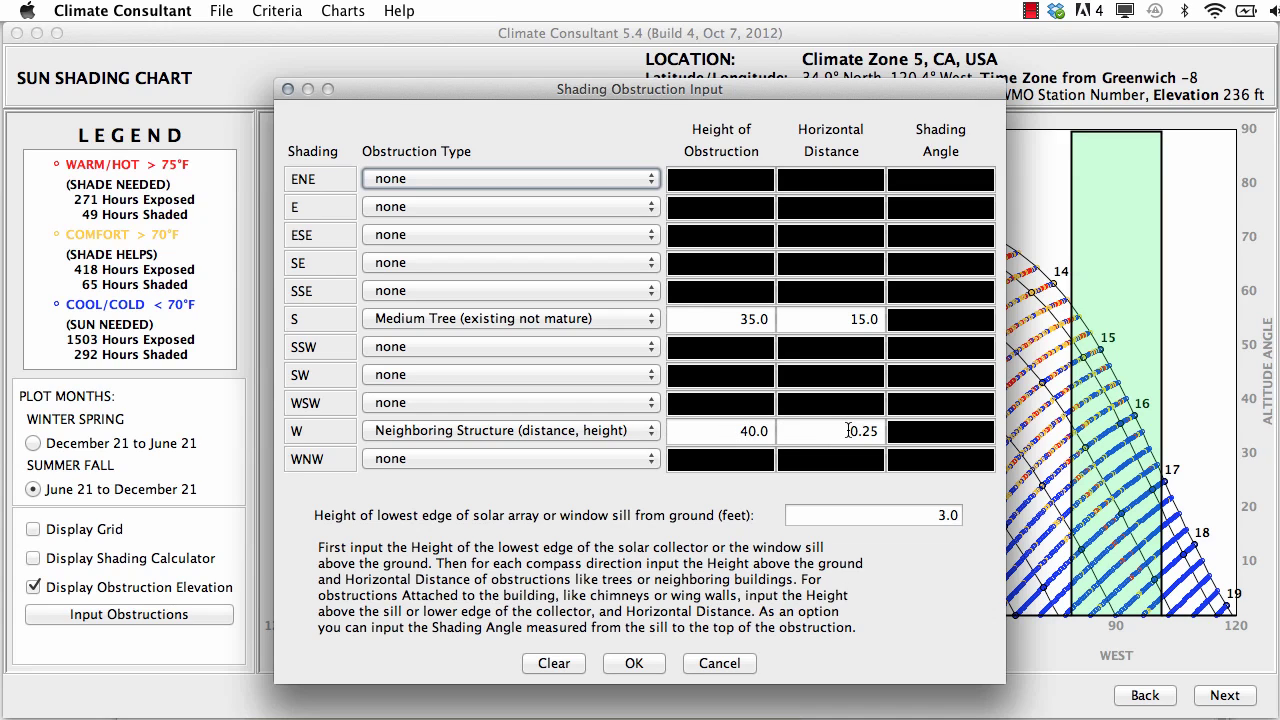
{"action": "left_click_drag", "start_coordinate": [848, 430], "coordinate": [880, 430]}
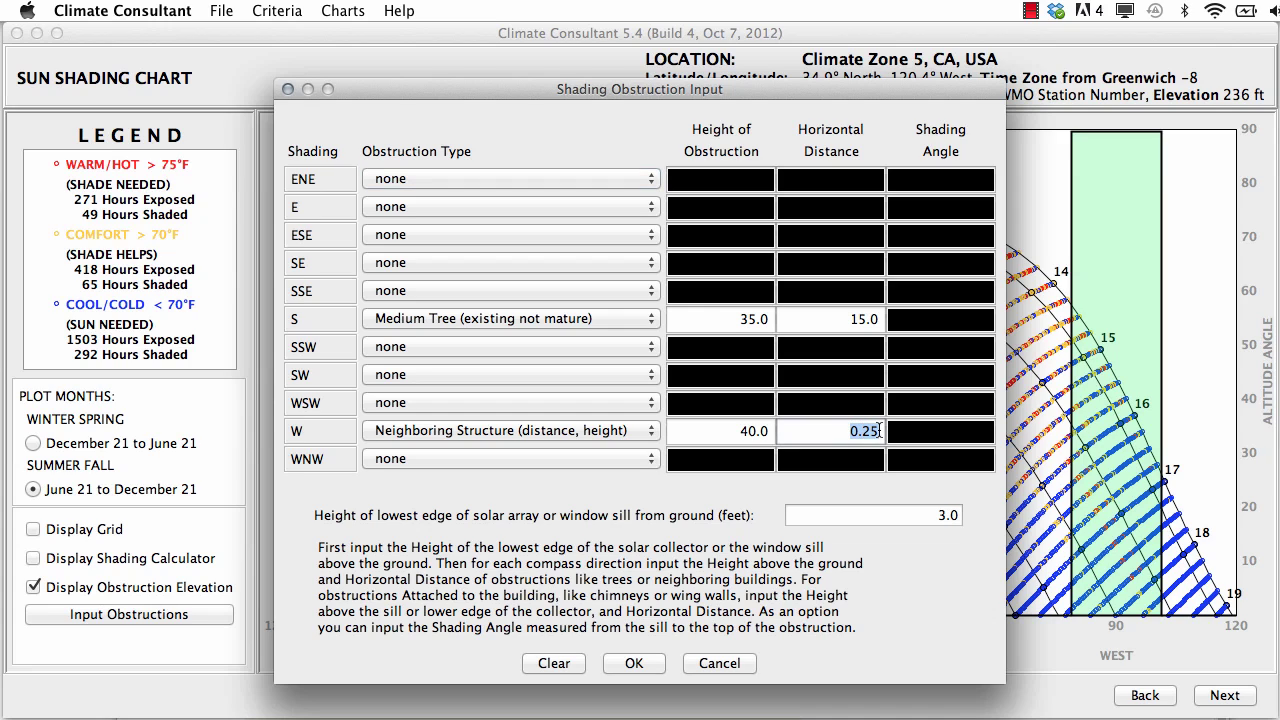
{"action": "left_click", "coordinate": [880, 430]}
Step: Apply the obstruction settings and advance to the psychrometric chart showing the Modify Design Strategies message
{"action": "left_click", "coordinate": [636, 663]}
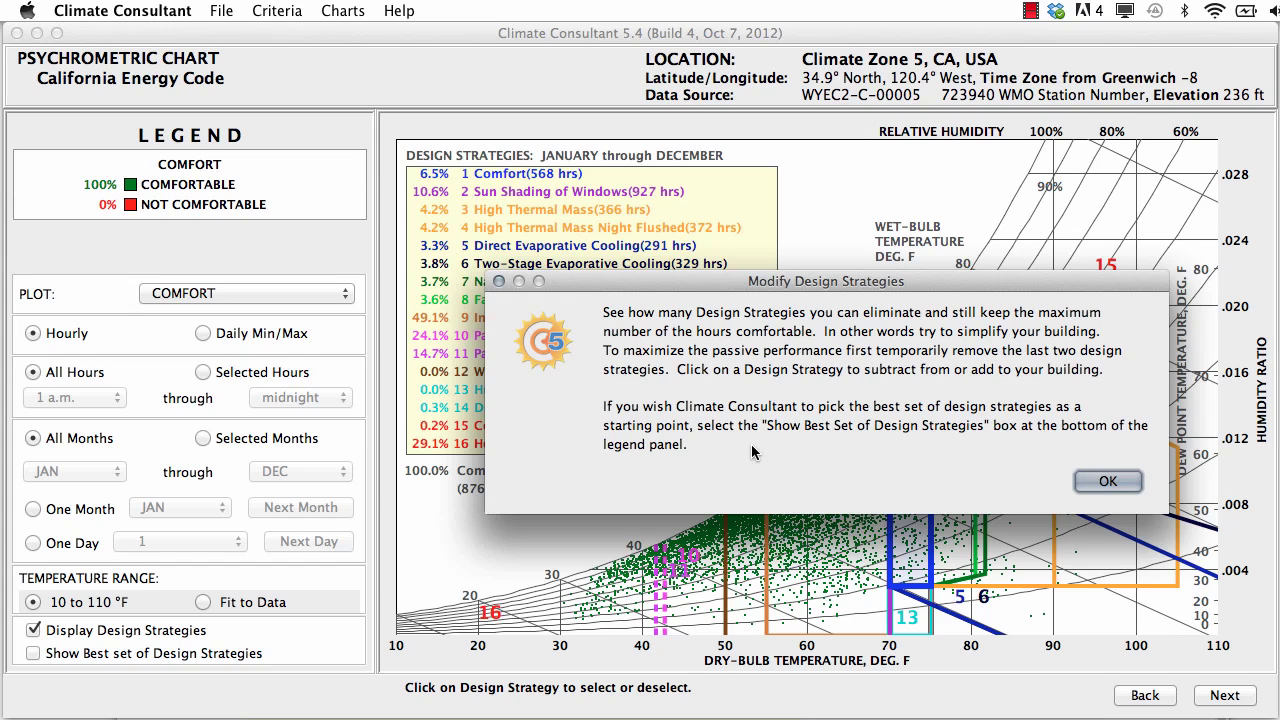
Step: Deselect Humidification Only, Dehumidification Only, Wind Protection and Internal Heat Gain, keeping heating for 100% comfort
{"action": "left_click", "coordinate": [1098, 484]}
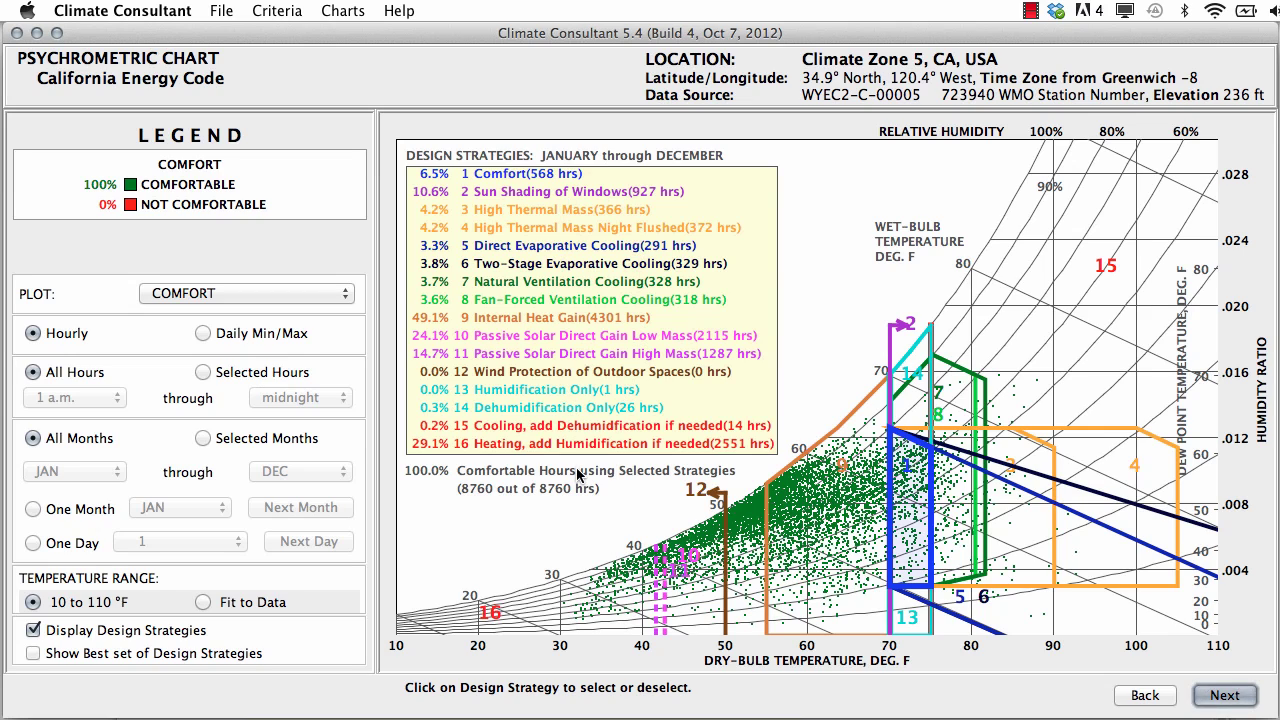
{"action": "left_click", "coordinate": [557, 392]}
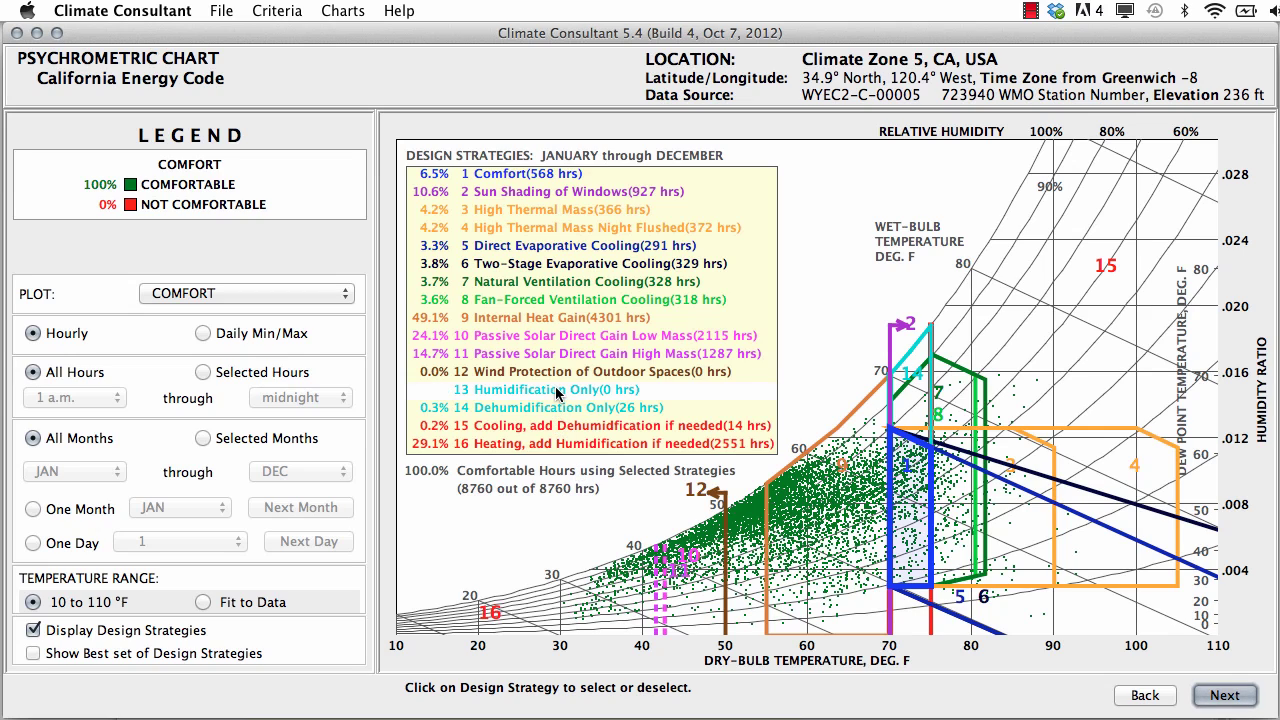
{"action": "left_click", "coordinate": [552, 409]}
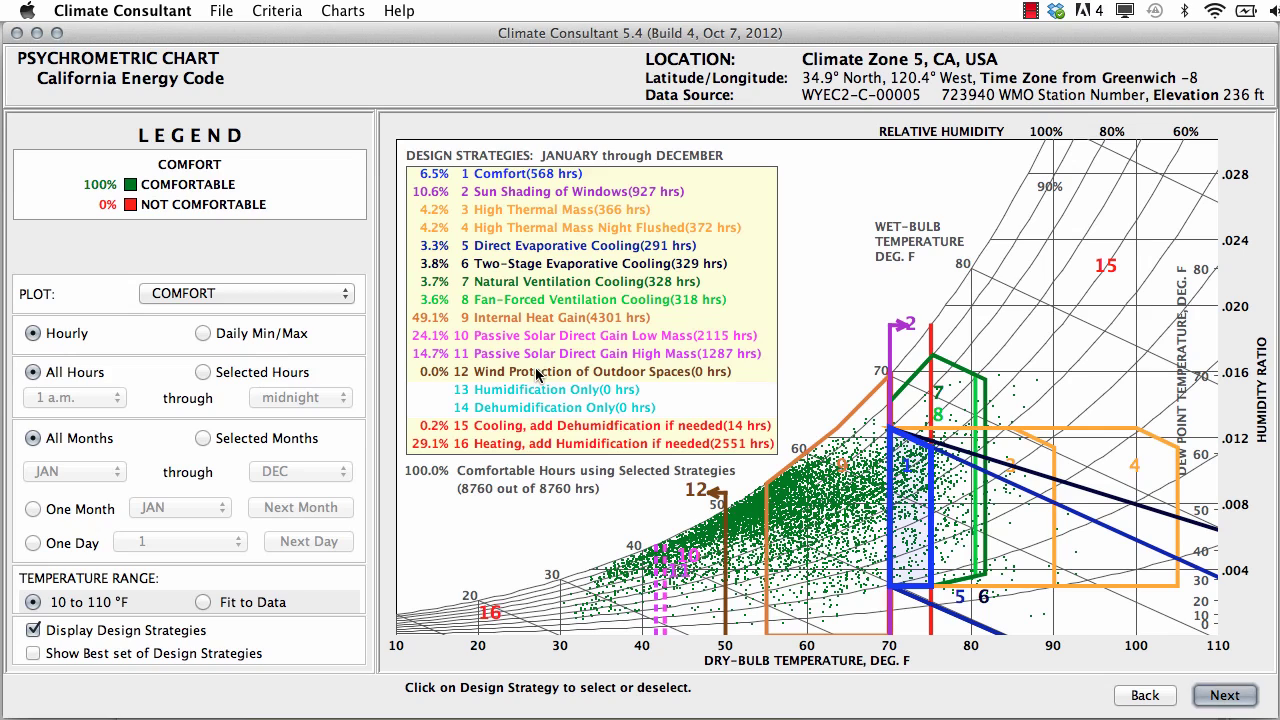
{"action": "left_click", "coordinate": [537, 373]}
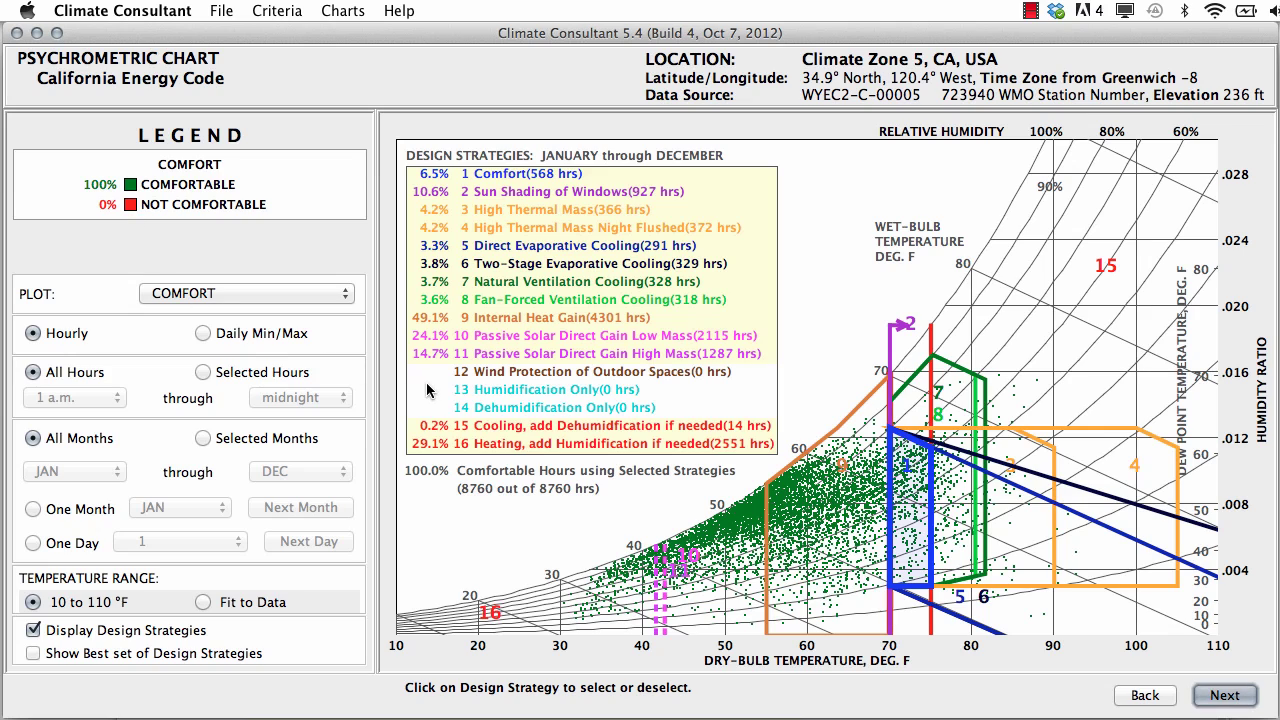
{"action": "left_click", "coordinate": [505, 320]}
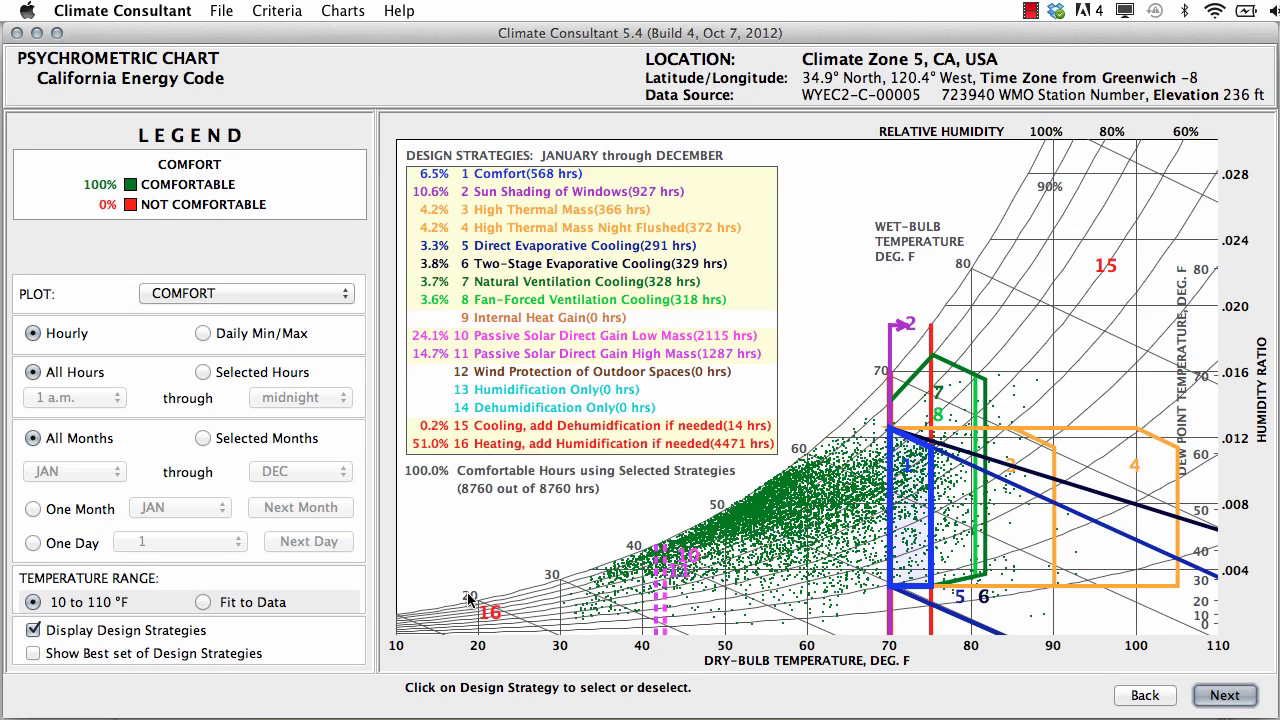
{"action": "left_click", "coordinate": [491, 446]}
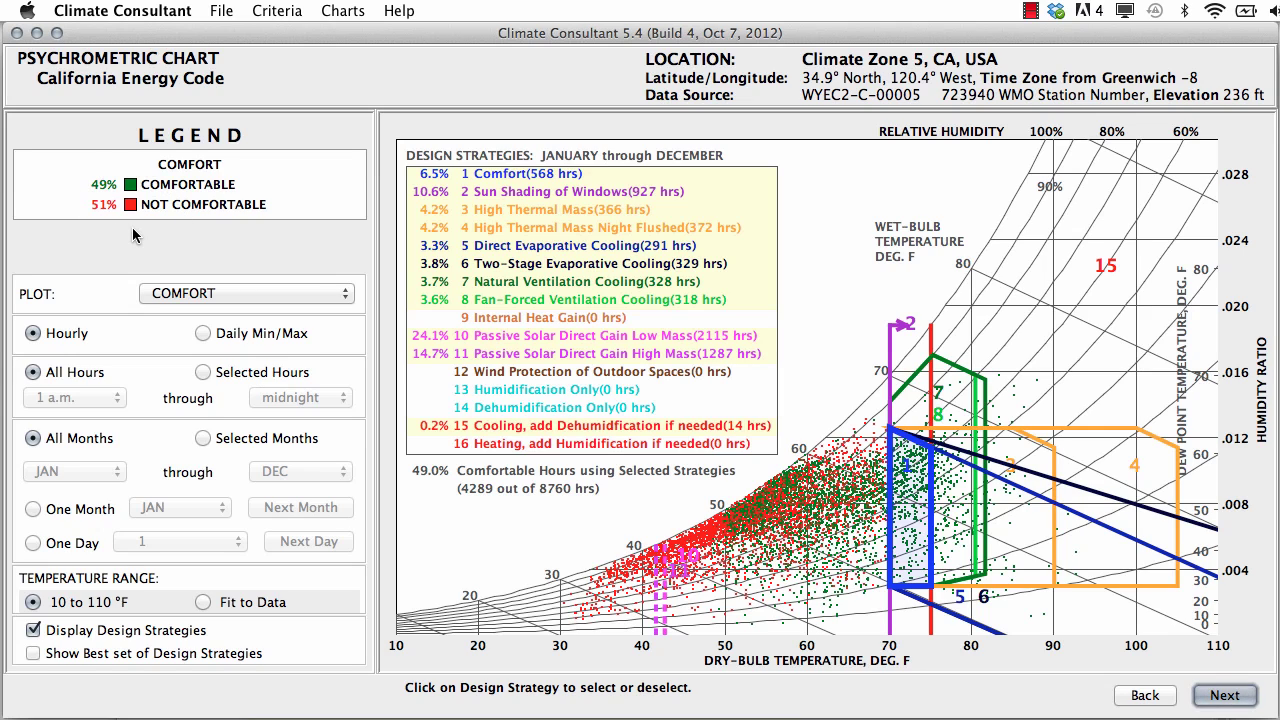
{"action": "left_click", "coordinate": [417, 443]}
Step: Open the Design Guidelines list and view guideline 18's sketch on keeping the building right-sized
{"action": "key", "text": "Return"}
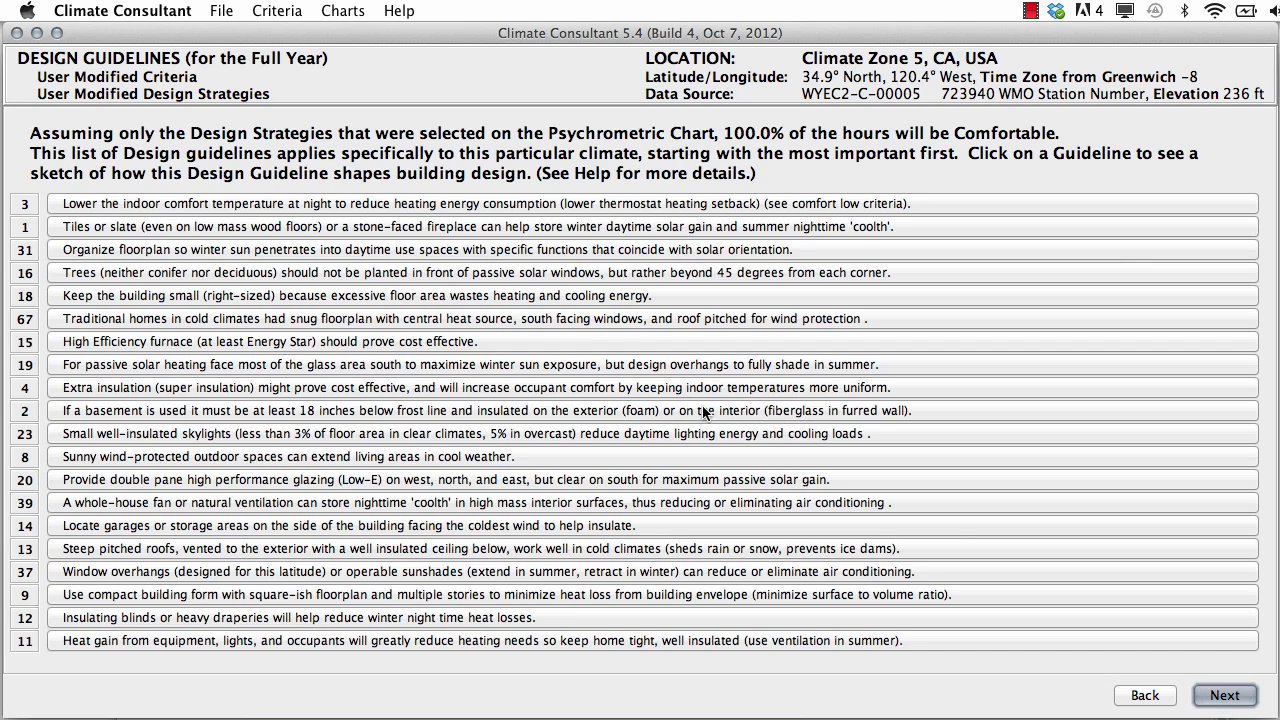
{"action": "left_click", "coordinate": [633, 296]}
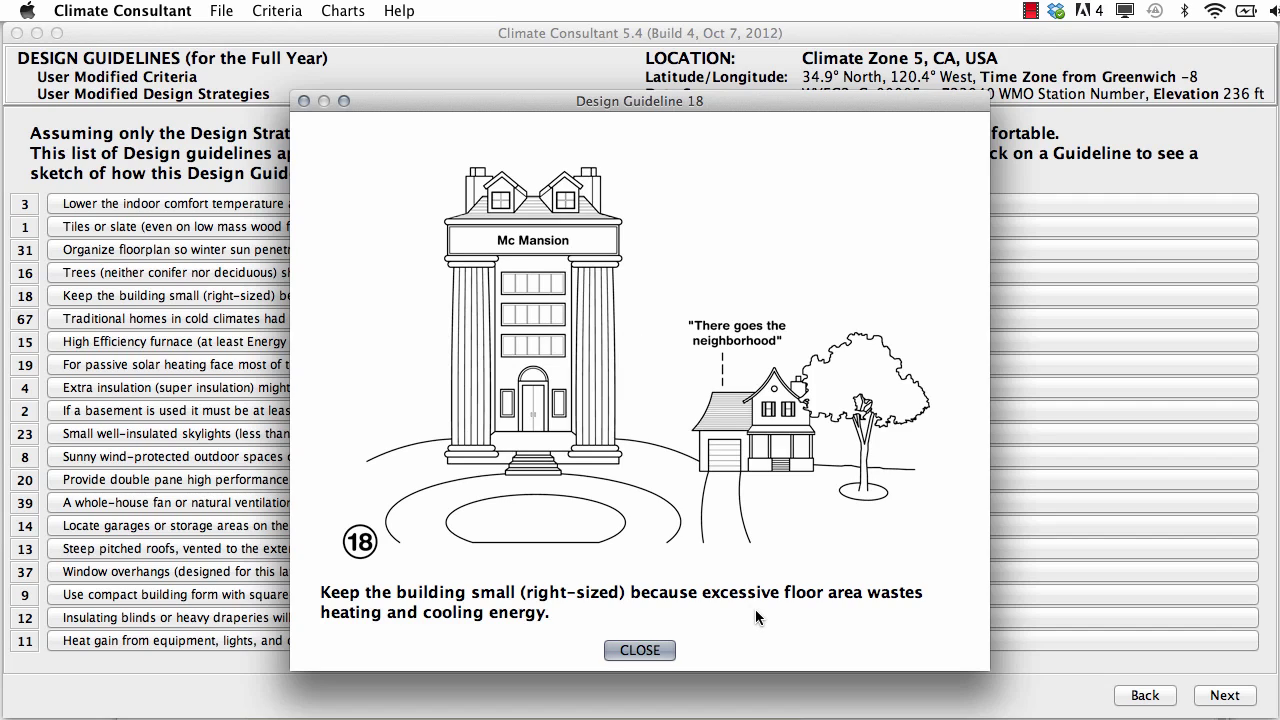
Step: Close the guideline sketch and start a Daily wind wheel animation from January 1
{"action": "left_click", "coordinate": [640, 650]}
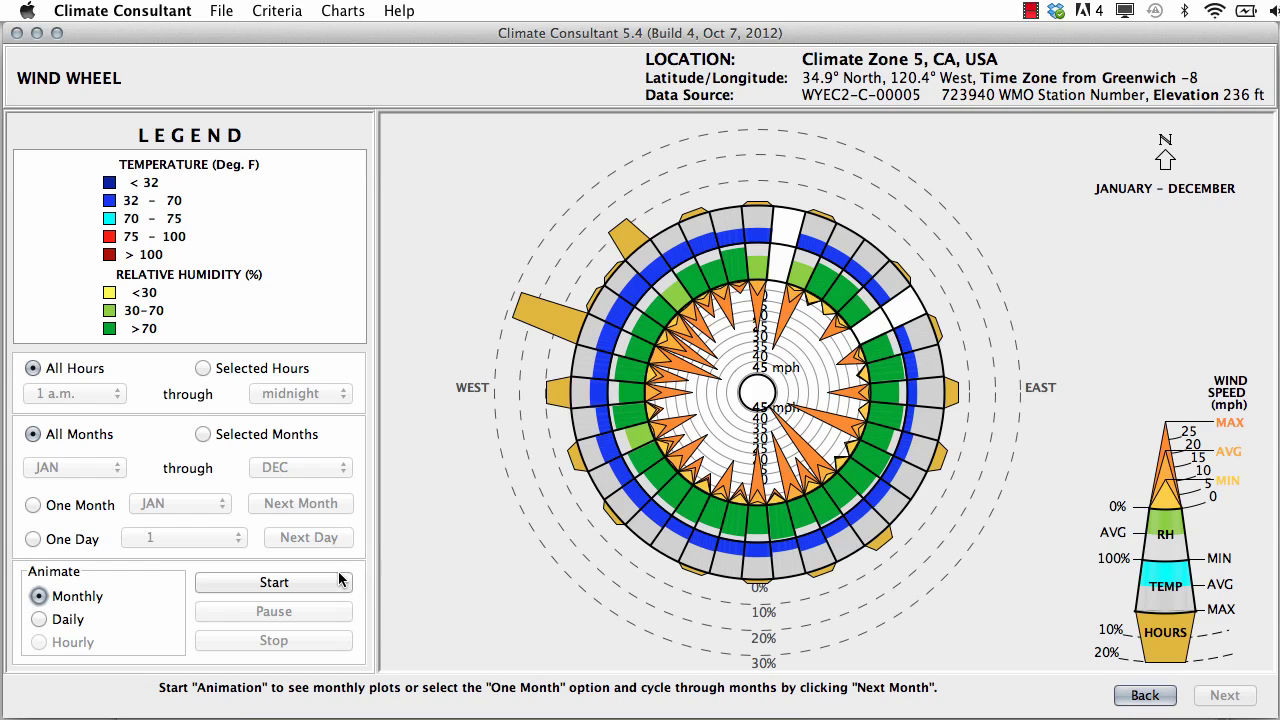
{"action": "left_click", "coordinate": [39, 621]}
{"action": "left_click", "coordinate": [222, 588]}
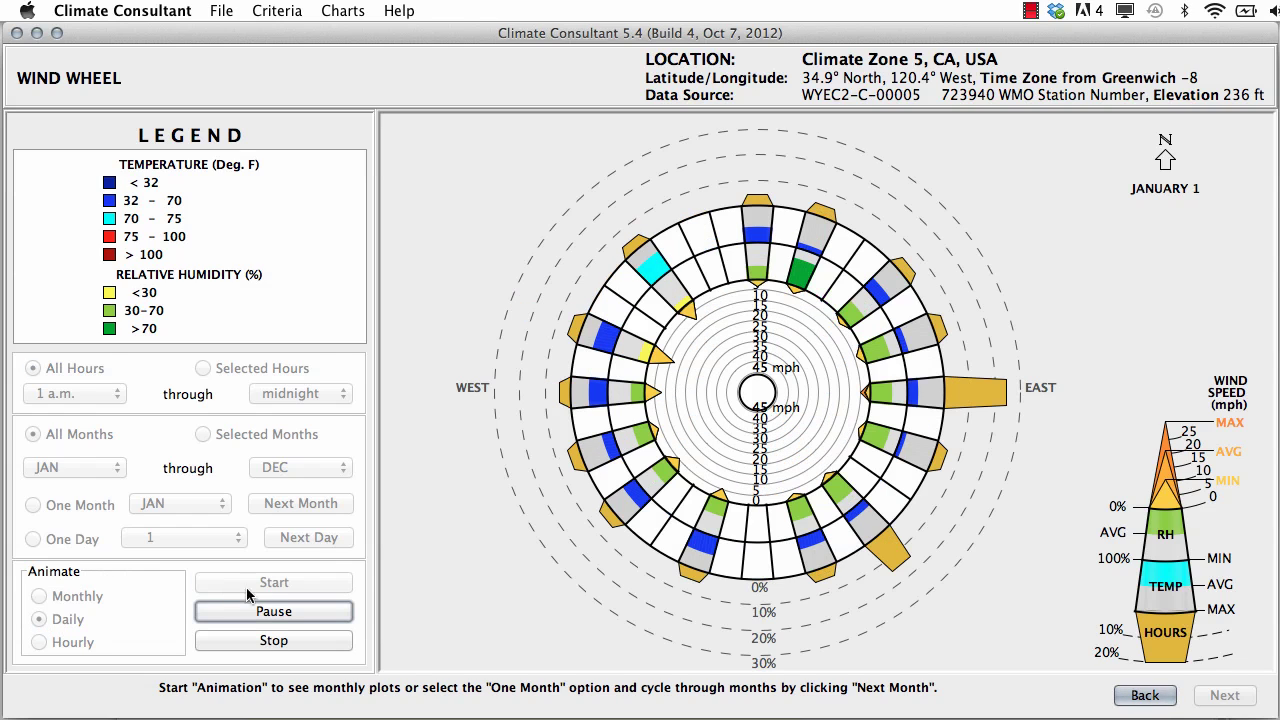